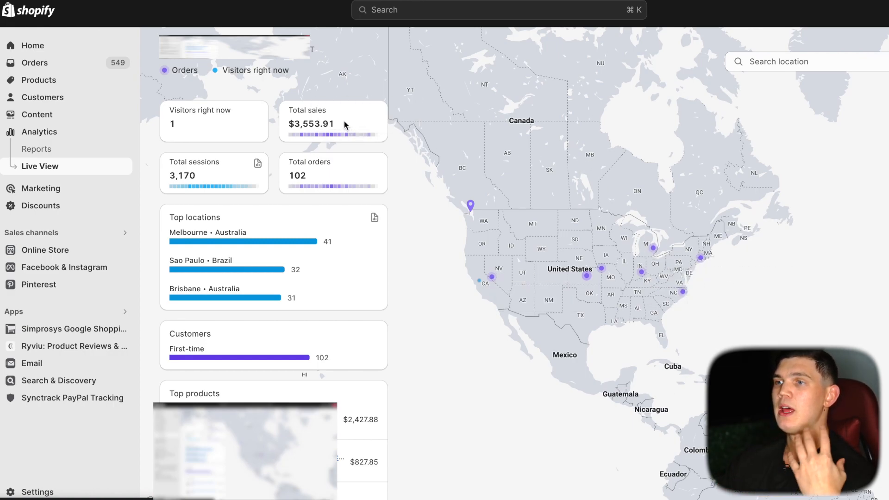
Examine the store's total sales and the individual order amounts across the United States on the Live View map
left_click_drag(346, 123, 277, 116)
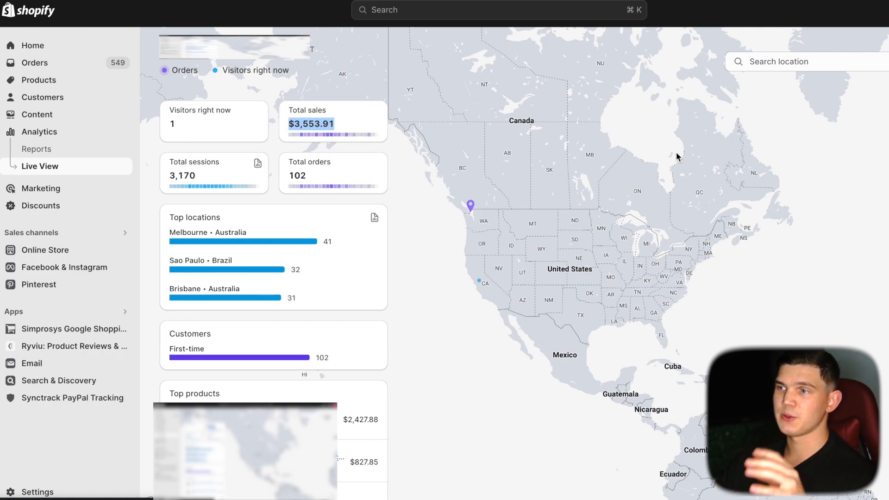
key("super+r")
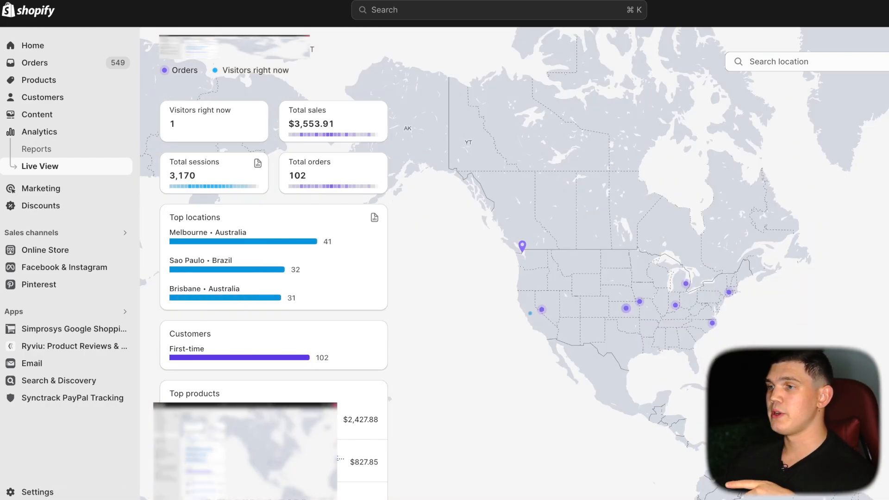
scroll(707, 301, "up", 5)
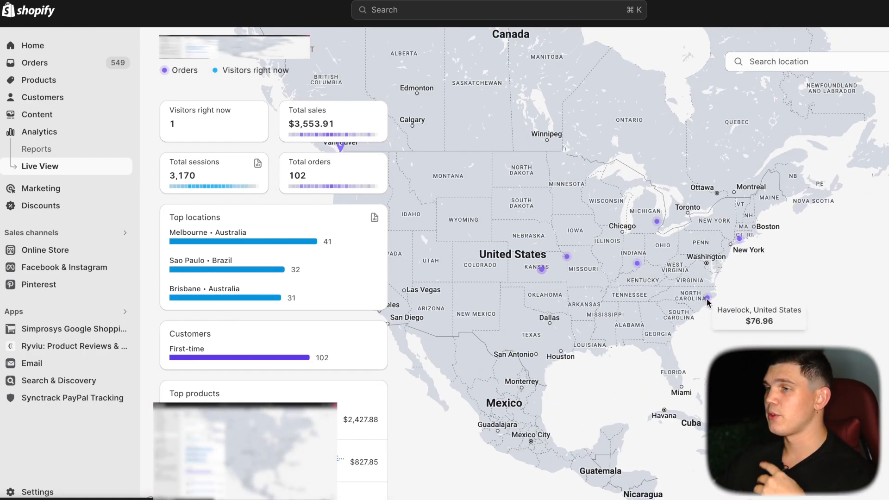
mouse_move(659, 227)
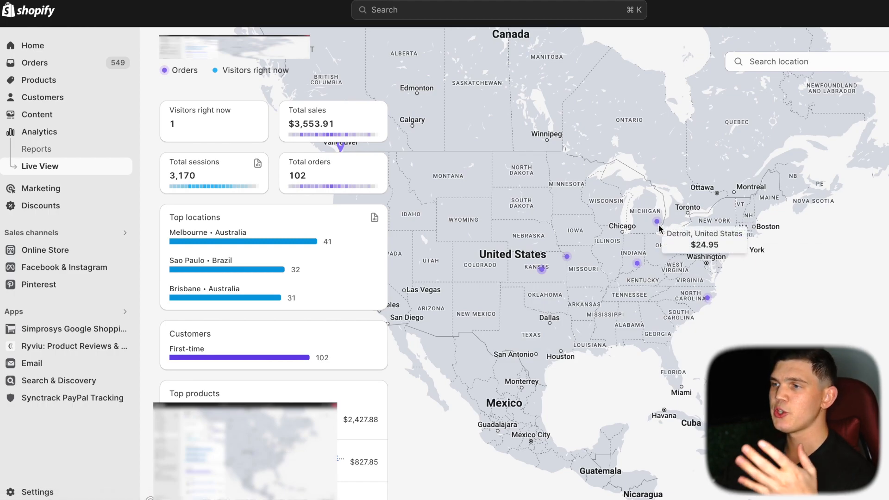
mouse_move(567, 264)
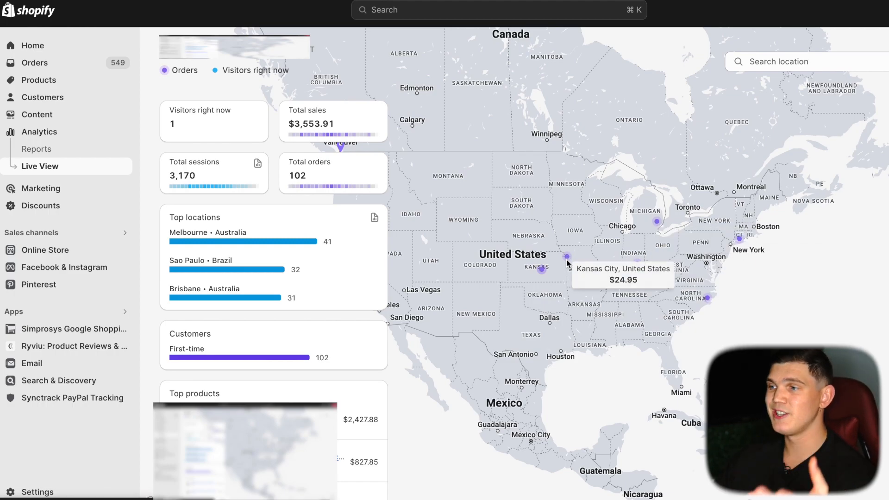
scroll(567, 265, "down", 3)
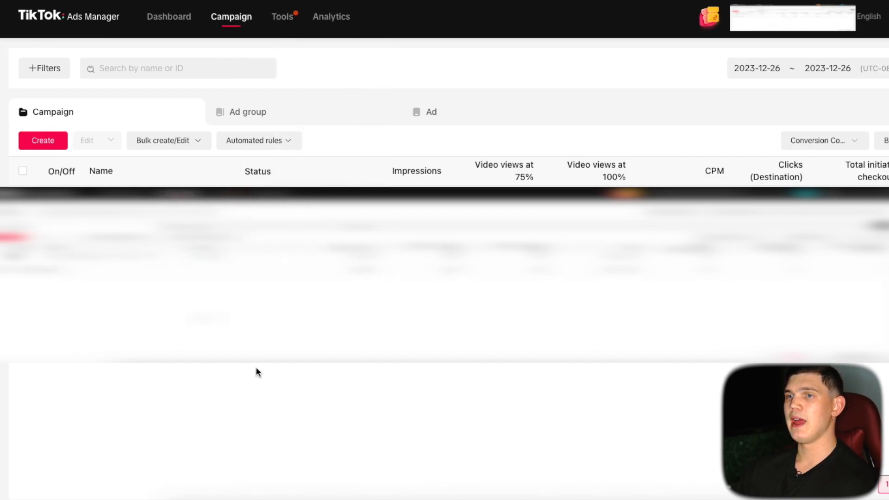
Switch to TikTok Ads Manager and create a new campaign in Custom mode with the Website conversions objective
left_click(45, 141)
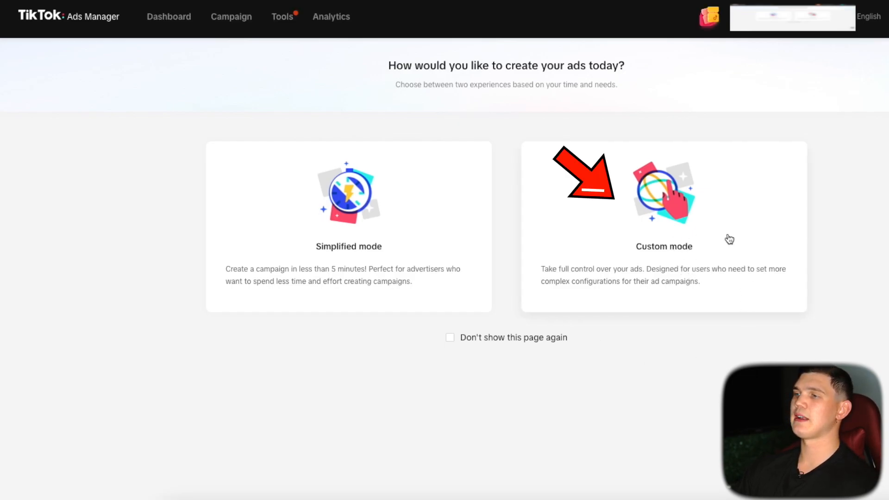
left_click(653, 254)
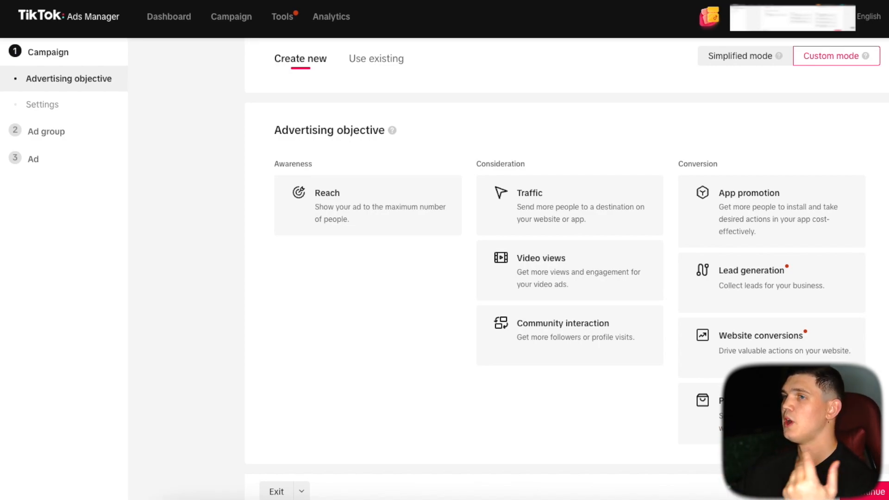
scroll(446, 154, "down", 1)
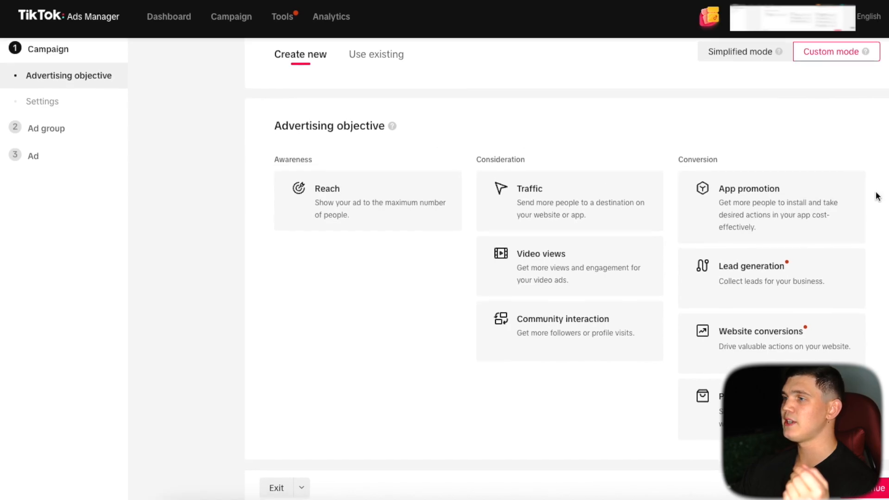
mouse_move(756, 342)
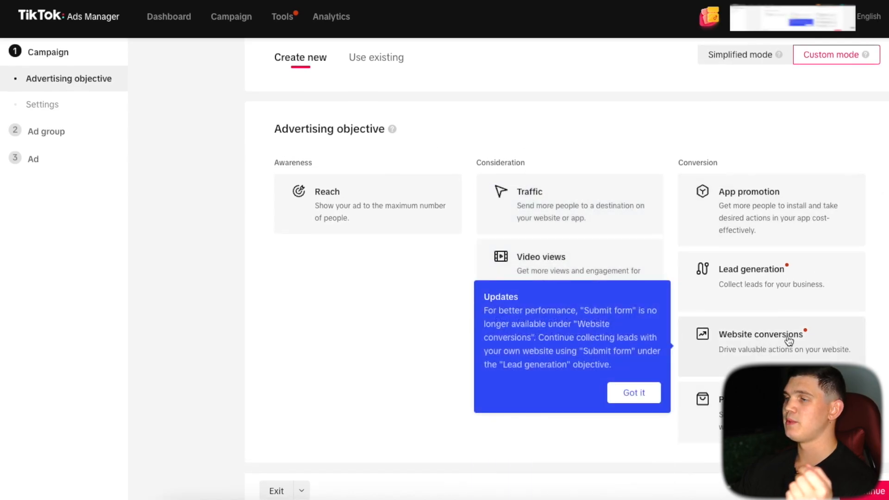
left_click(787, 341)
scroll(843, 192, "up", 2)
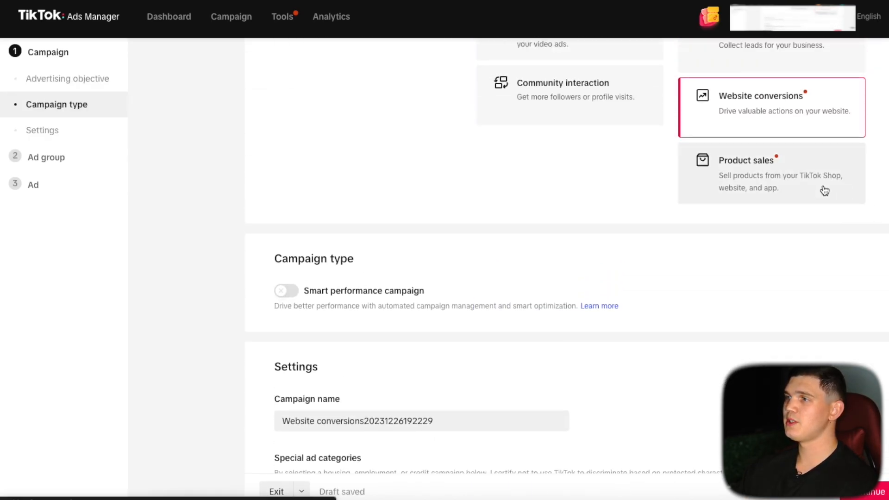
scroll(823, 305, "up", 1)
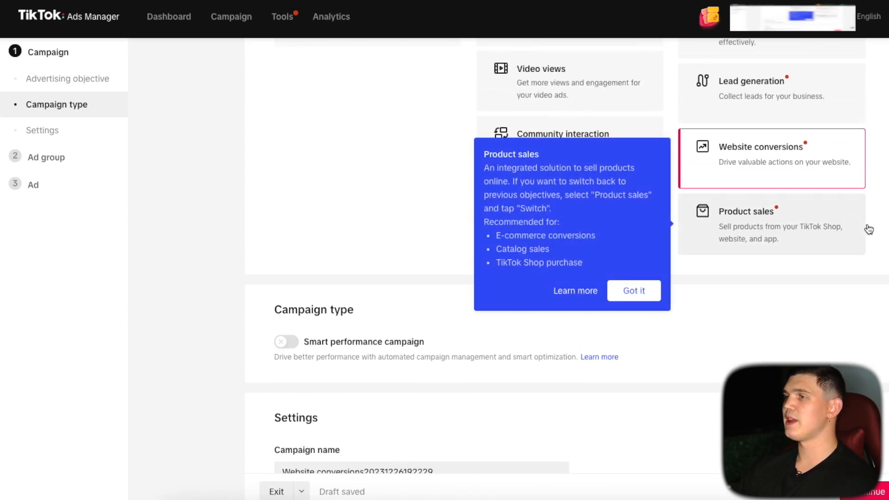
mouse_move(769, 240)
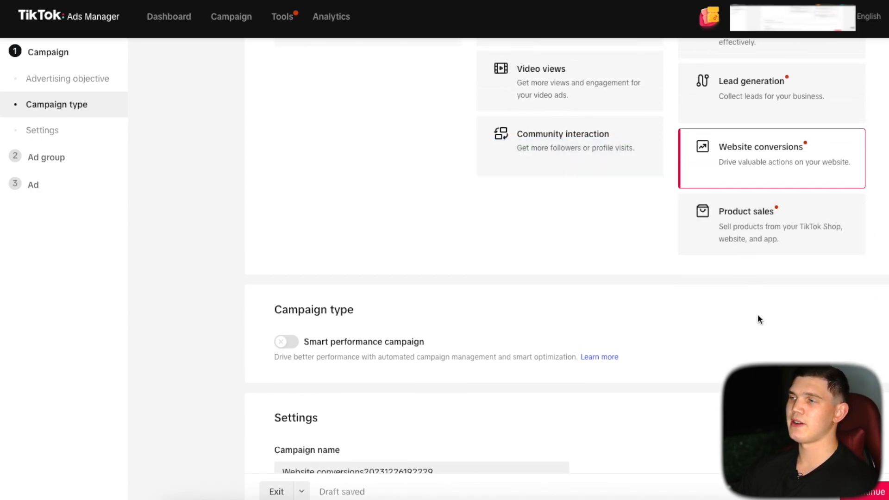
scroll(856, 179, "up", 1)
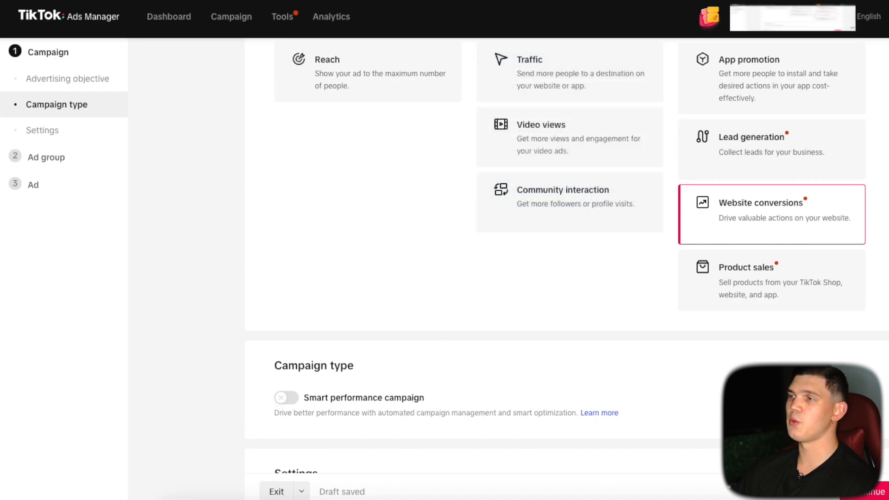
scroll(866, 226, "down", 5)
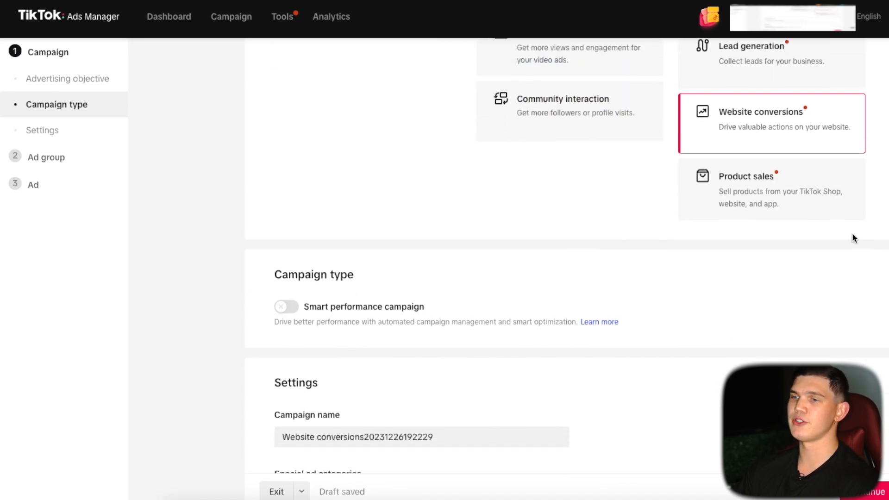
Name the campaign "Facial Cleanser - COLD - US/CA"
scroll(440, 291, "down", 1)
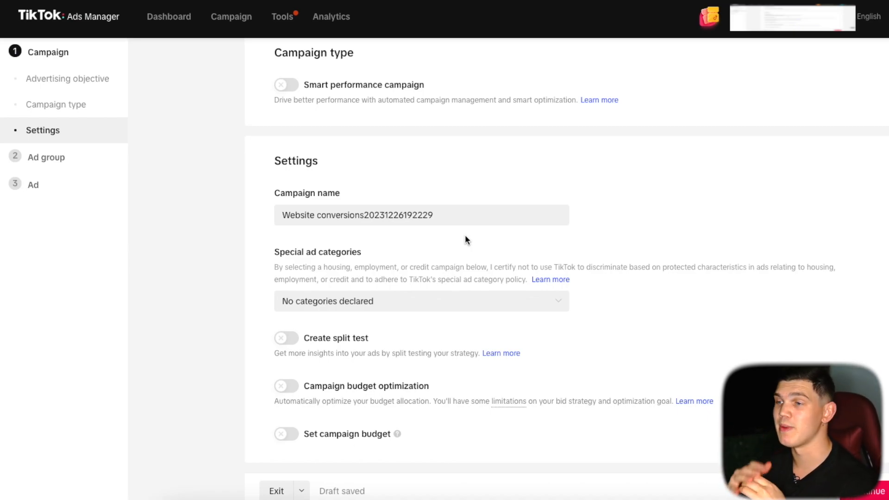
left_click_drag(461, 213, 276, 216)
key("BackSpace")
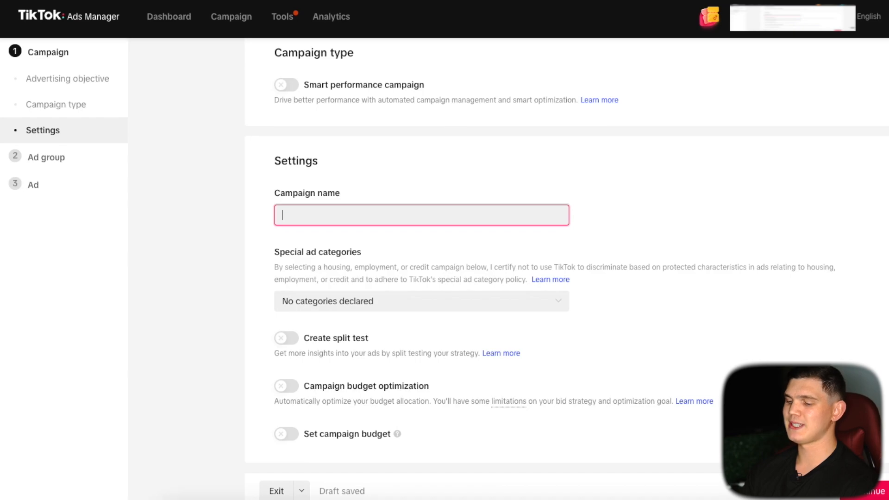
type("Facial")
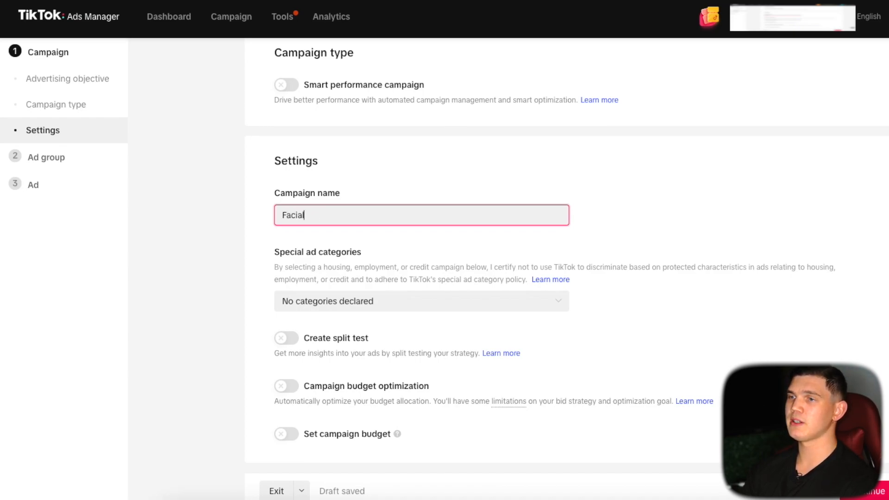
type(" cCleeanser -")
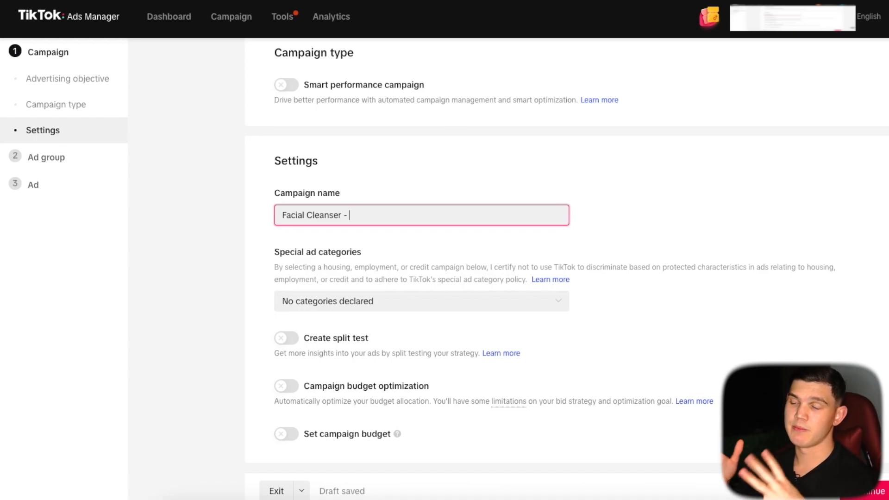
type("COLD - US/CA")
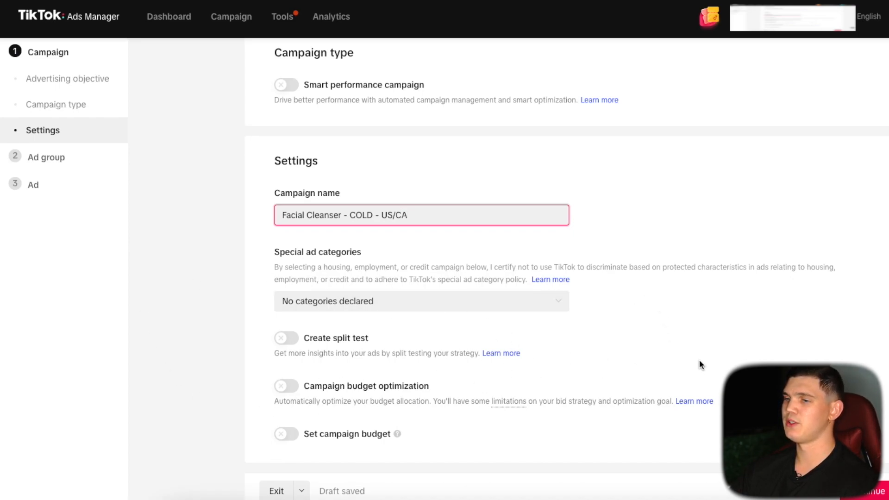
Continue to the ad group settings and clear the default ad group name
left_click(864, 491)
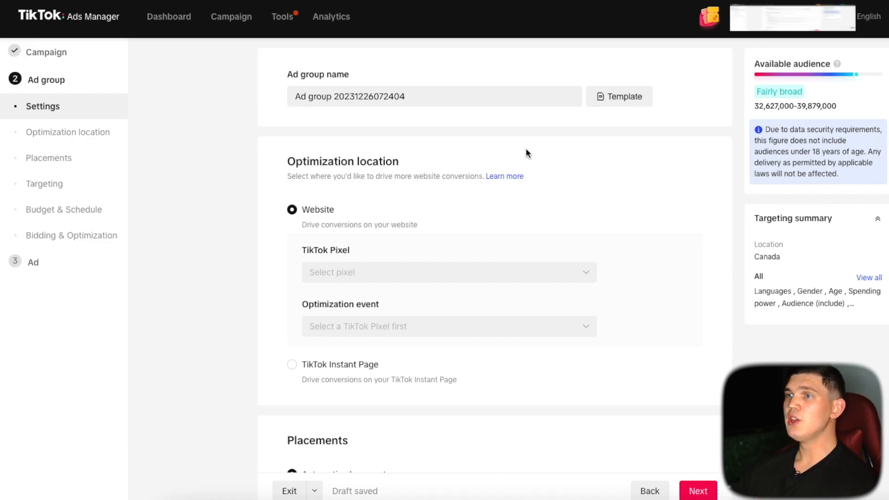
left_click_drag(425, 98, 241, 91)
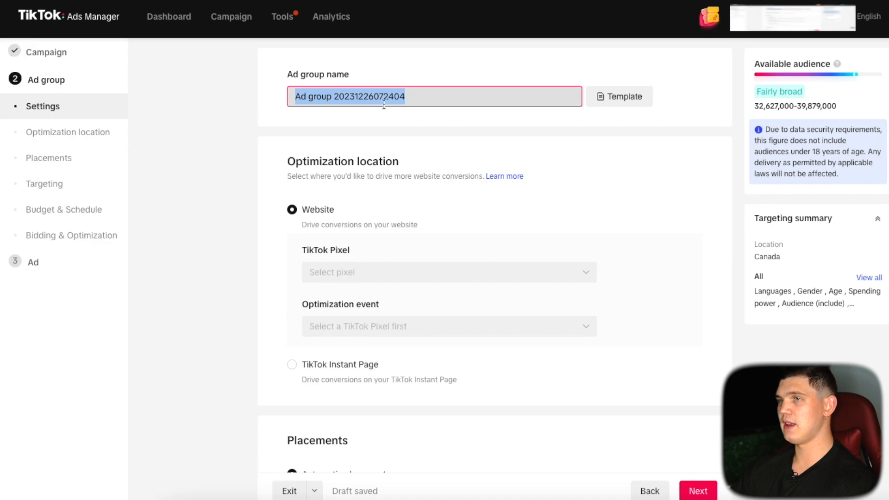
key("BackSpace")
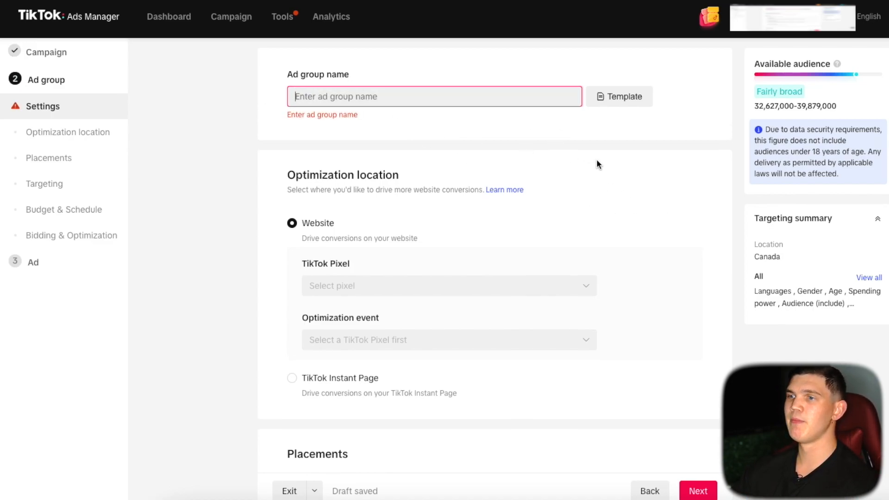
Select the store's TikTok Pixel for the website optimization location and set the optimization event to Complete Payment
scroll(596, 159, "down", 2)
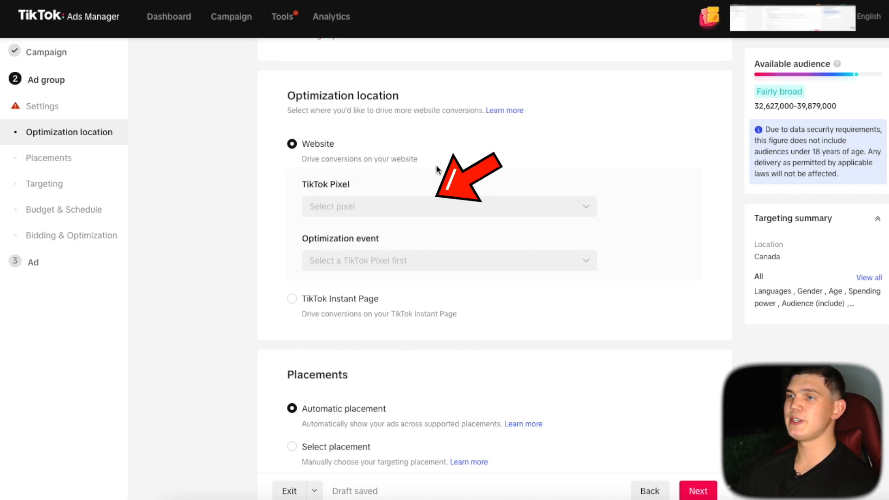
left_click(399, 203)
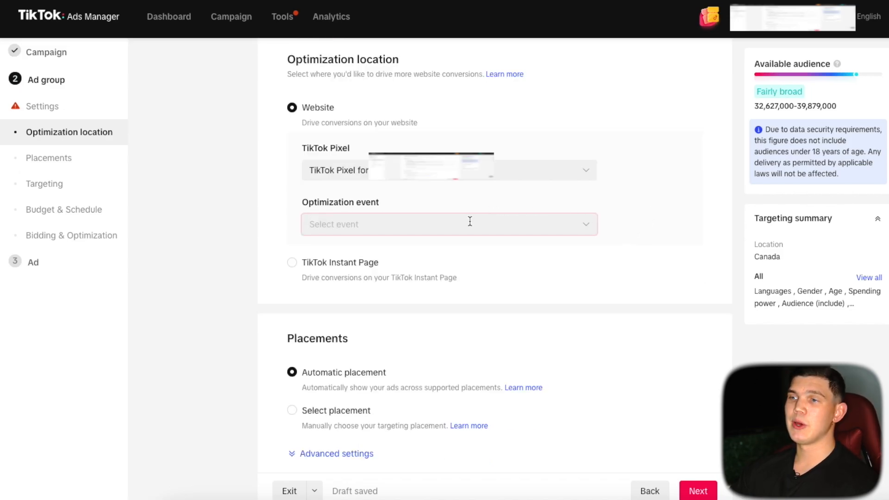
left_click(431, 223)
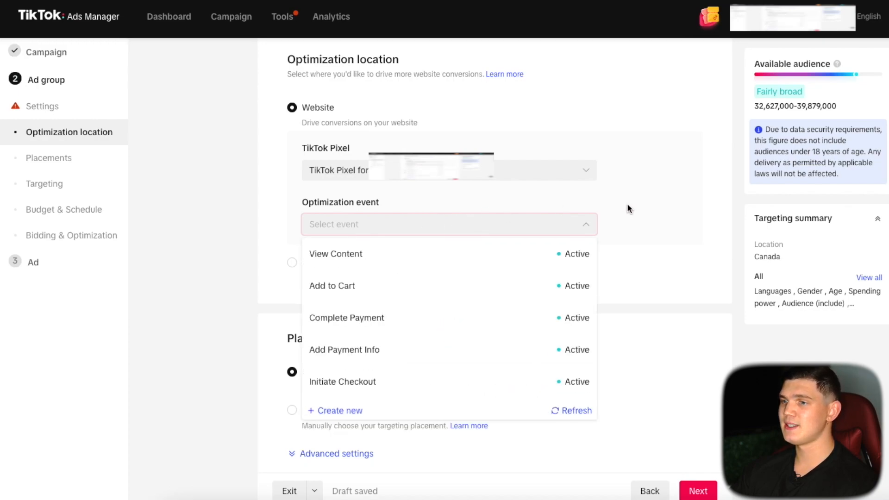
scroll(431, 296, "down", 1)
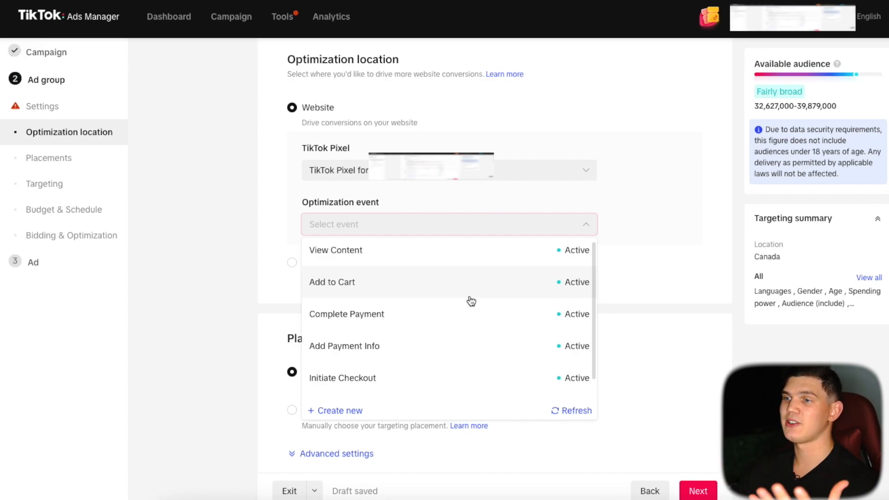
scroll(470, 301, "down", 1)
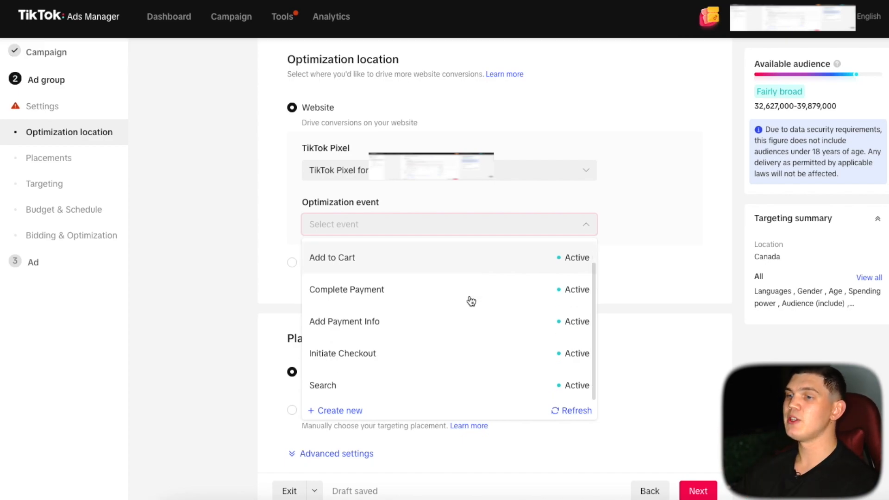
scroll(458, 340, "up", 1)
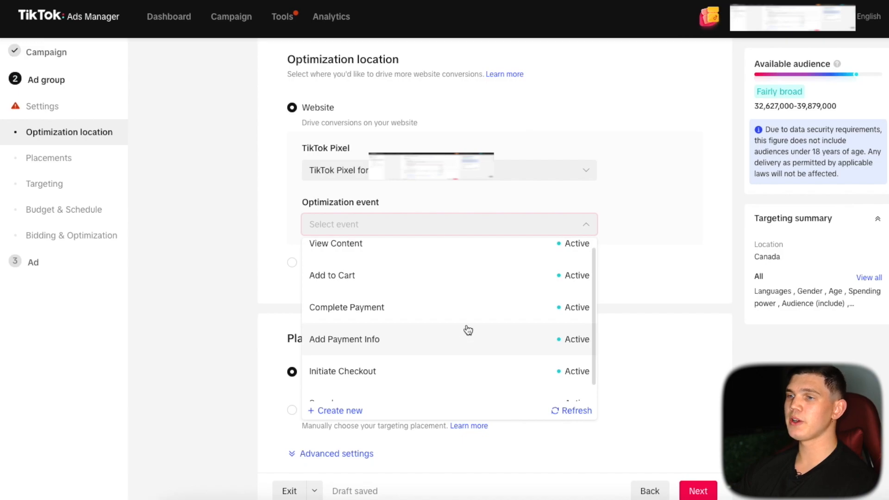
scroll(360, 313, "down", 1)
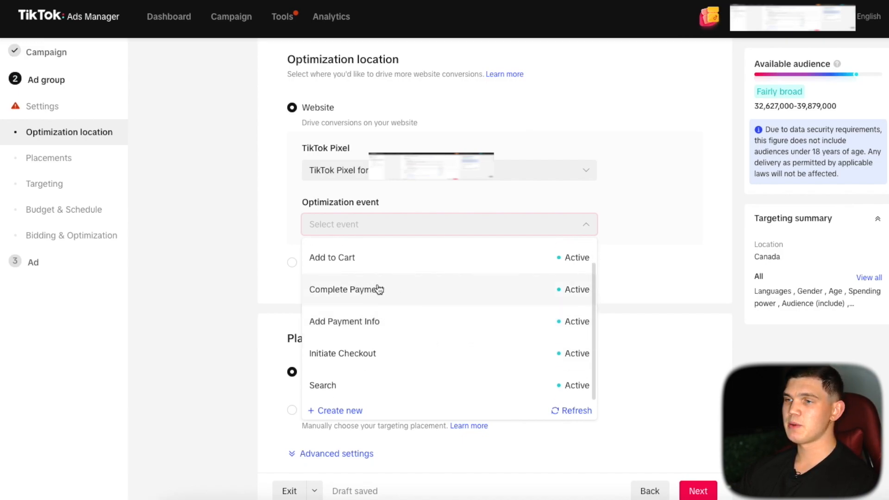
scroll(379, 289, "up", 1)
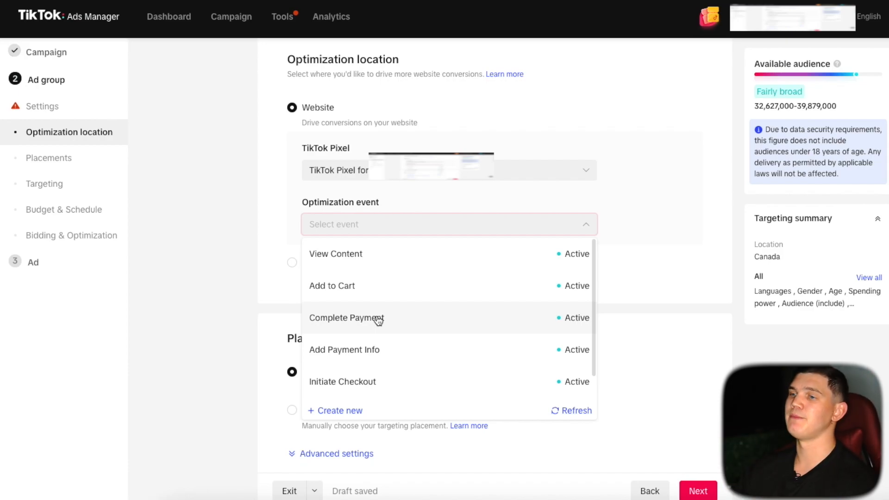
left_click(378, 319)
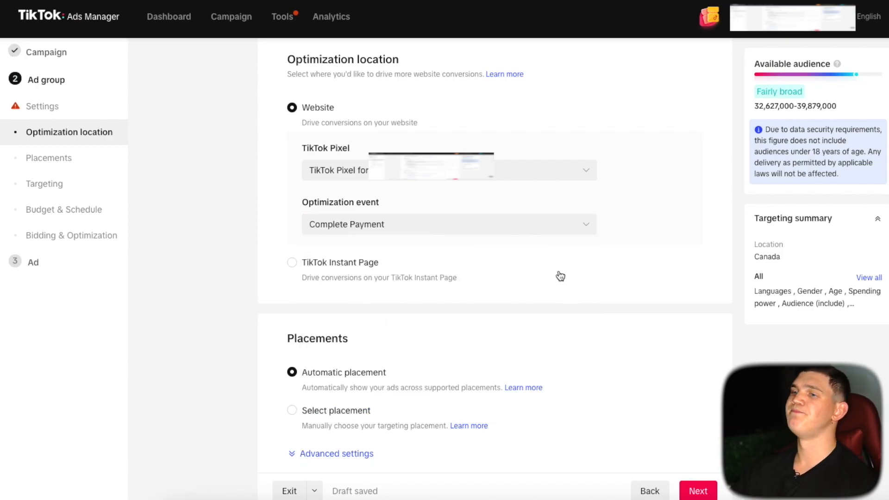
Choose placements manually and exclude Global App Bundle and Pangle so that only TikTok stays selected
scroll(453, 273, "down", 2)
scroll(467, 259, "down", 2)
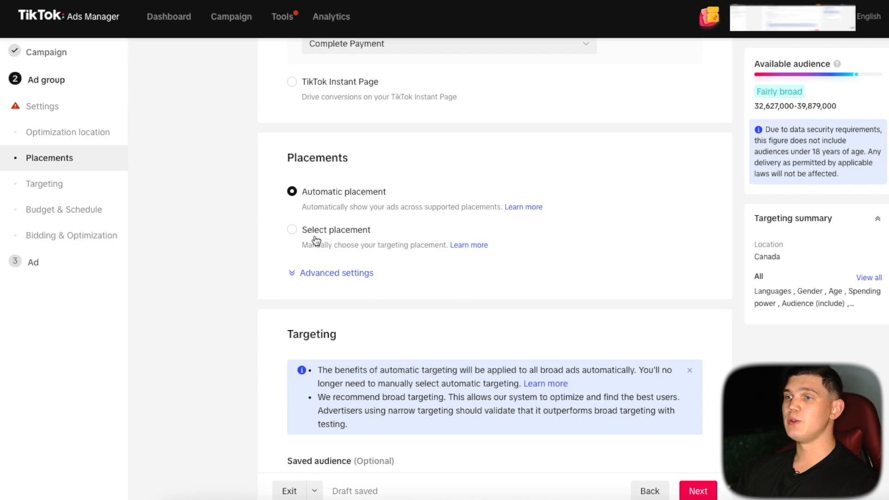
left_click(292, 231)
scroll(401, 237, "down", 2)
left_click(303, 239)
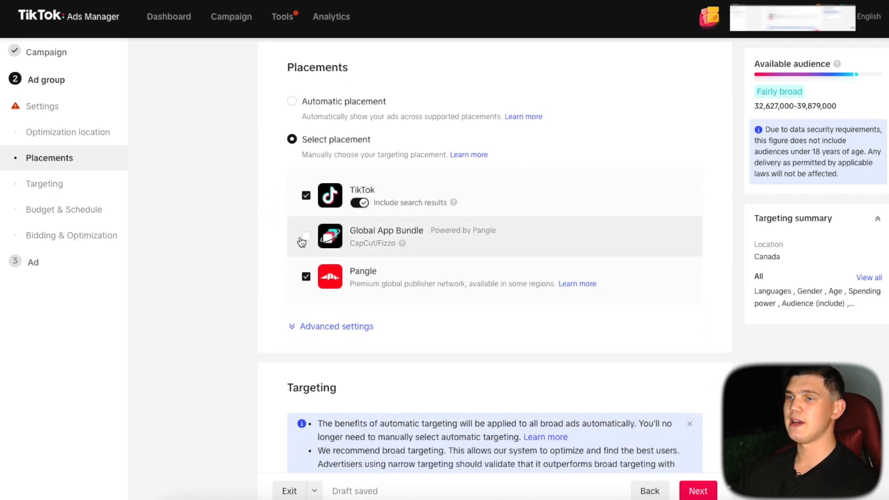
left_click(305, 277)
scroll(370, 287, "down", 1)
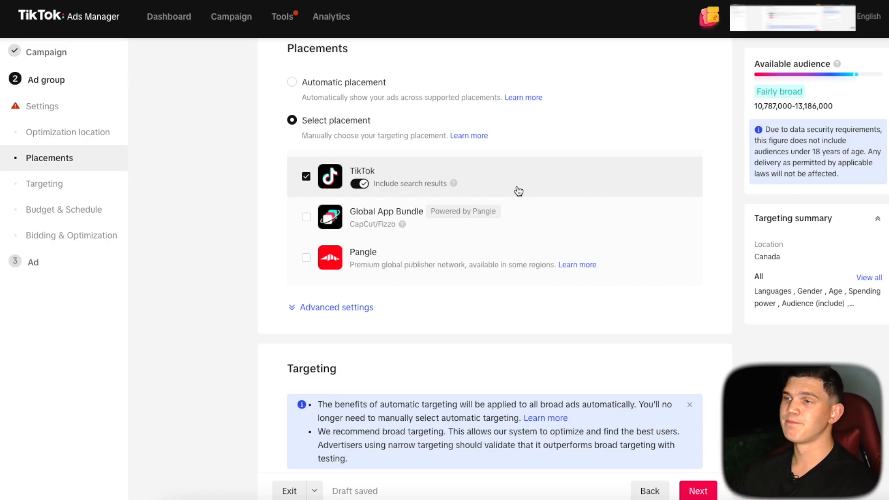
Expand the advanced placement settings and review the user comment, video download and video sharing options
scroll(520, 192, "down", 1)
left_click(340, 282)
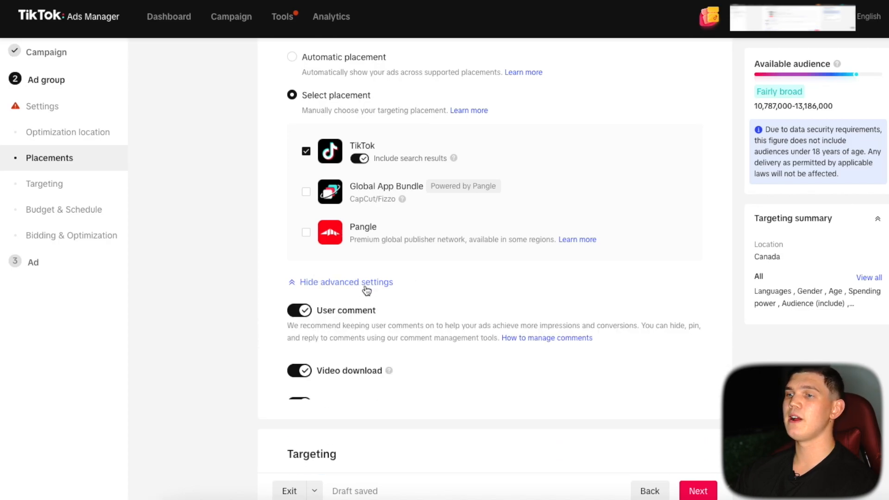
scroll(405, 284, "down", 3)
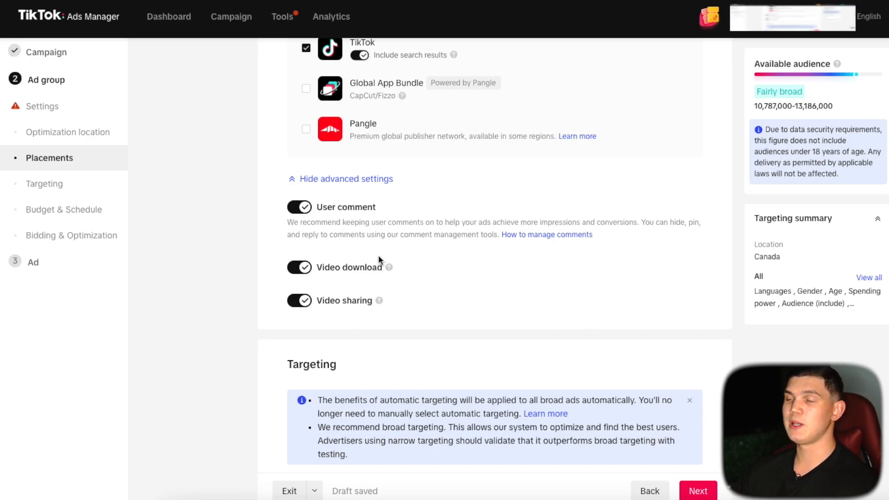
scroll(379, 278, "down", 4)
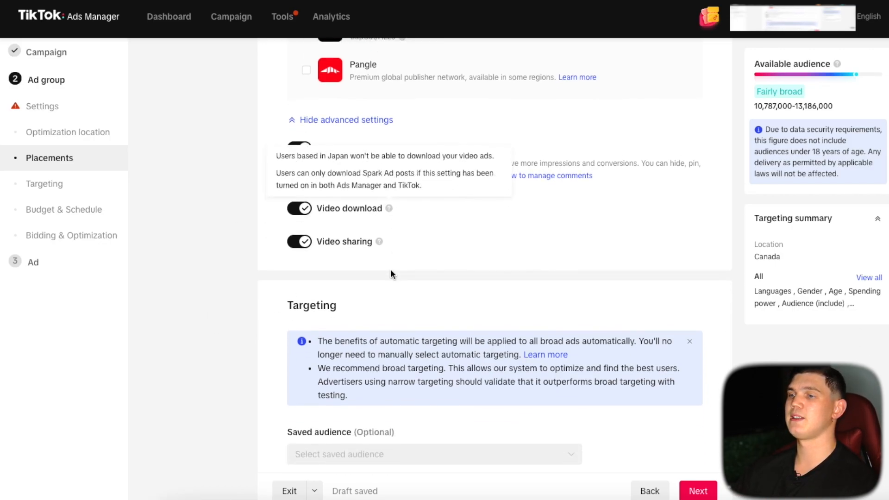
Add the United States to the ad group's target locations alongside Canada
scroll(496, 255, "down", 4)
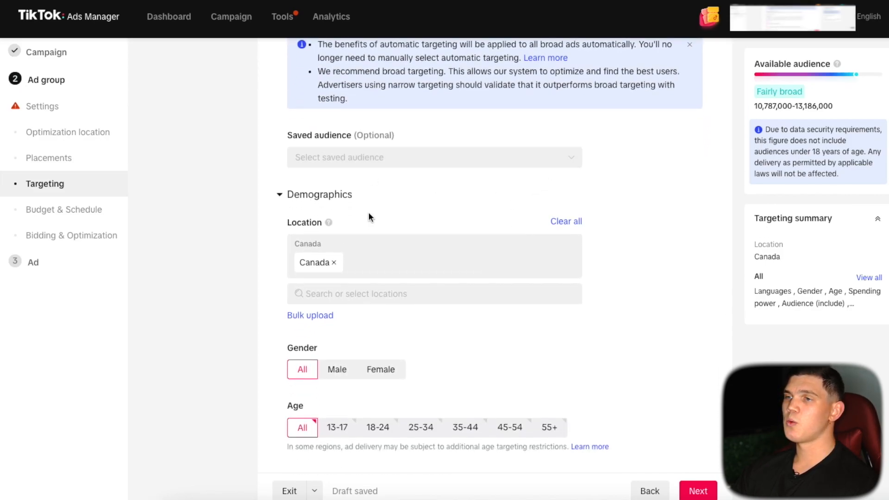
scroll(369, 216, "down", 1)
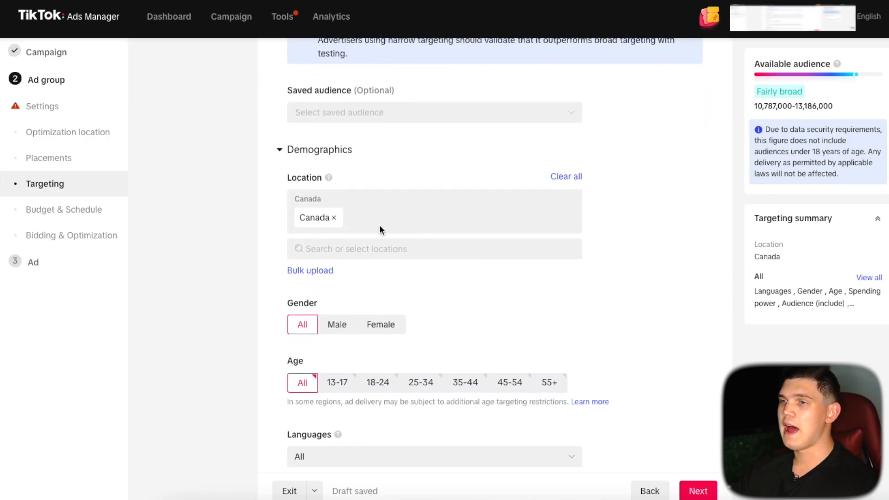
scroll(390, 223, "down", 1)
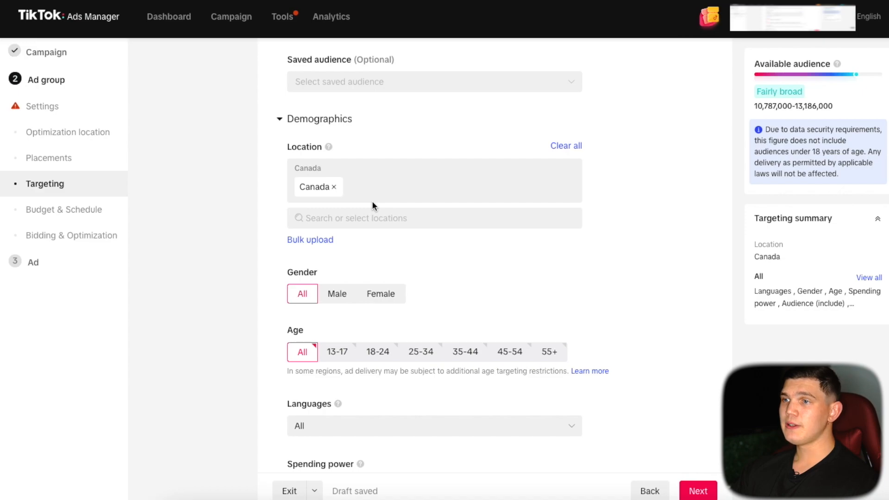
left_click(342, 217)
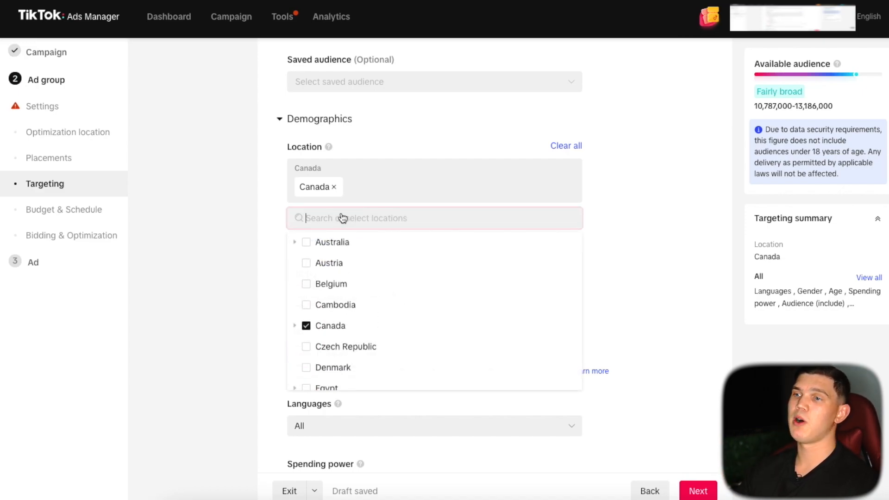
scroll(371, 276, "down", 1)
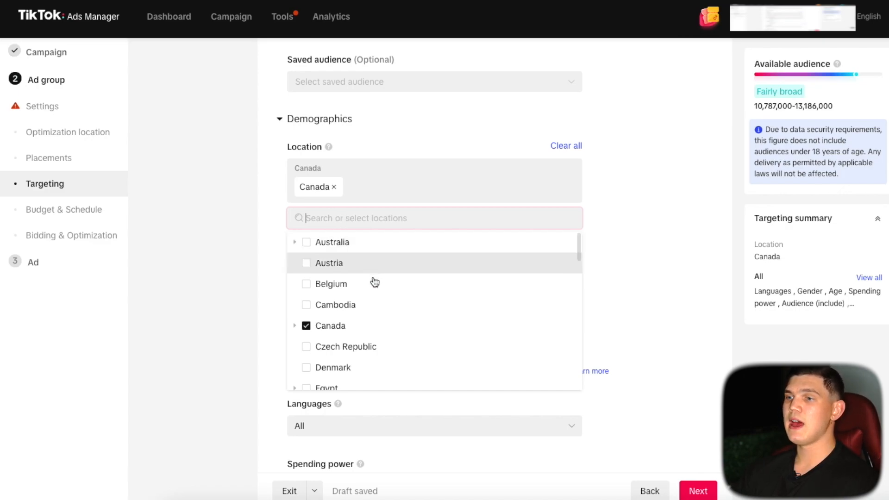
scroll(379, 326, "down", 10)
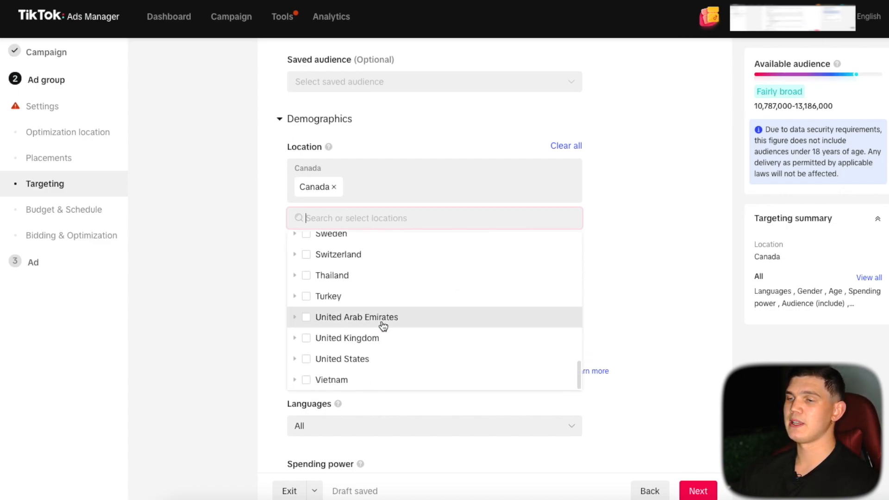
left_click(306, 359)
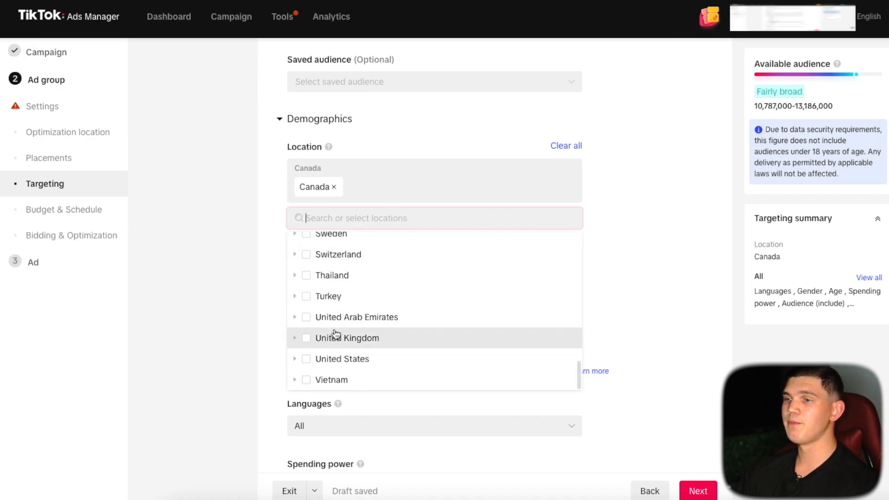
left_click(305, 363)
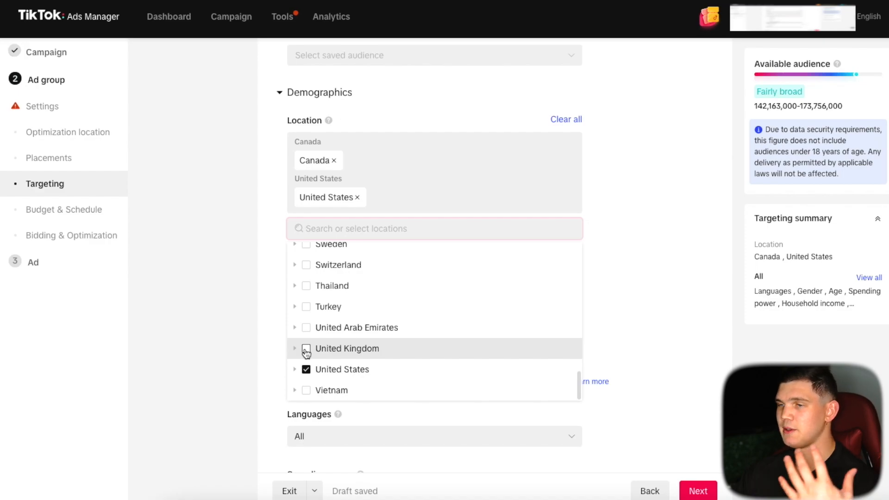
Add the United Kingdom and Australia to the target locations
left_click(306, 352)
scroll(354, 351, "up", 3)
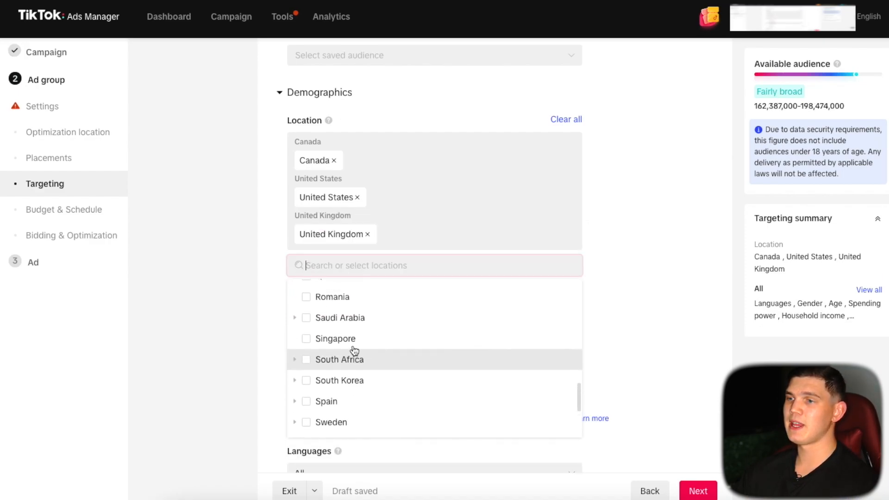
scroll(354, 351, "up", 10)
left_click(306, 290)
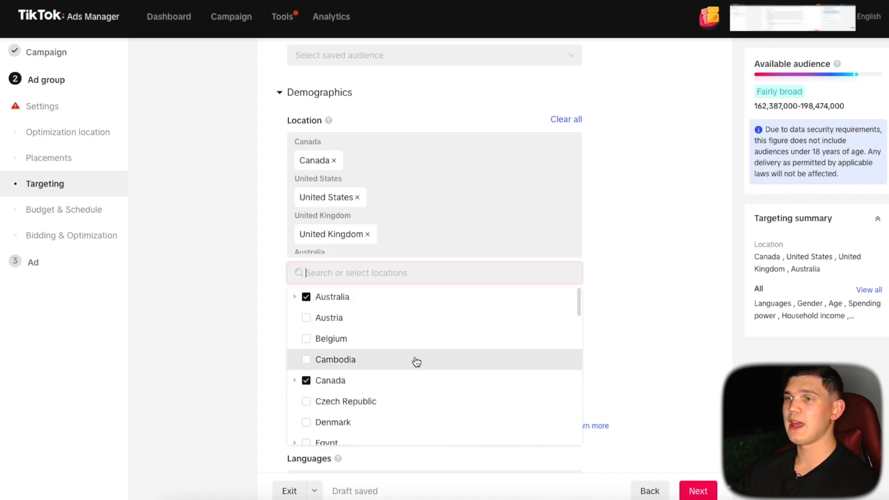
Add Switzerland, Sweden, Norway and New Zealand to the target locations
scroll(398, 361, "down", 12)
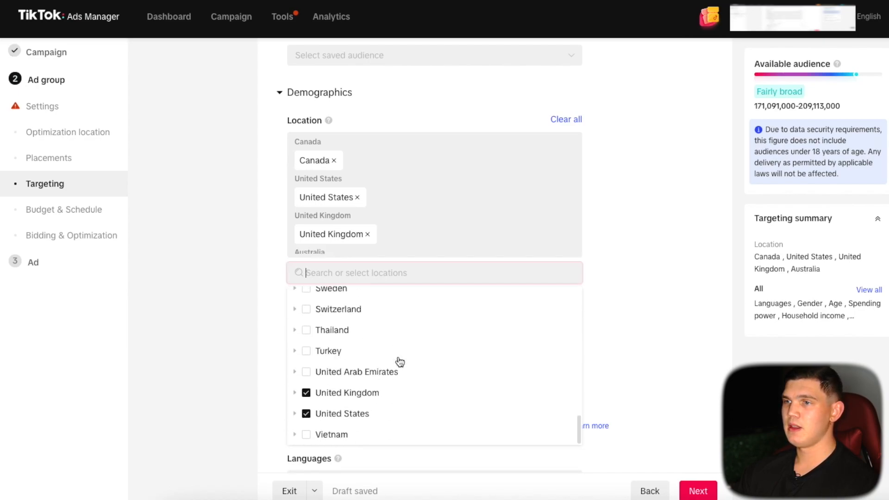
scroll(397, 220, "down", 1)
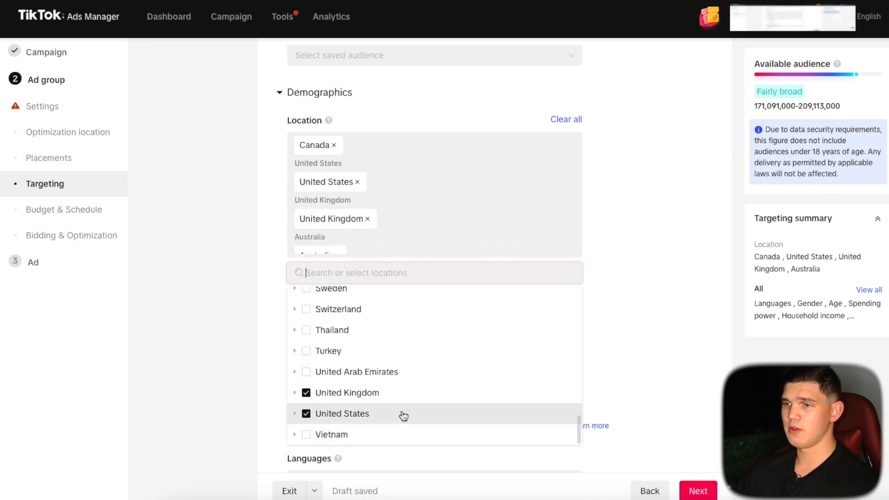
scroll(383, 375, "up", 1)
left_click(306, 363)
scroll(310, 364, "up", 5)
left_click(308, 361)
left_click(307, 338)
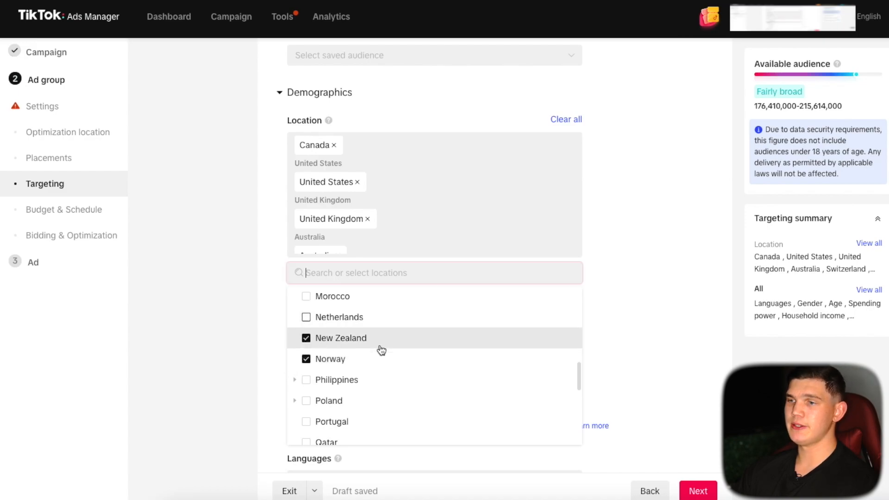
Add Germany, France and Finland to the target locations and collapse France's list of regions
scroll(352, 354, "up", 4)
left_click(306, 364)
left_click(306, 323)
scroll(410, 381, "up", 3)
left_click(306, 374)
left_click(306, 354)
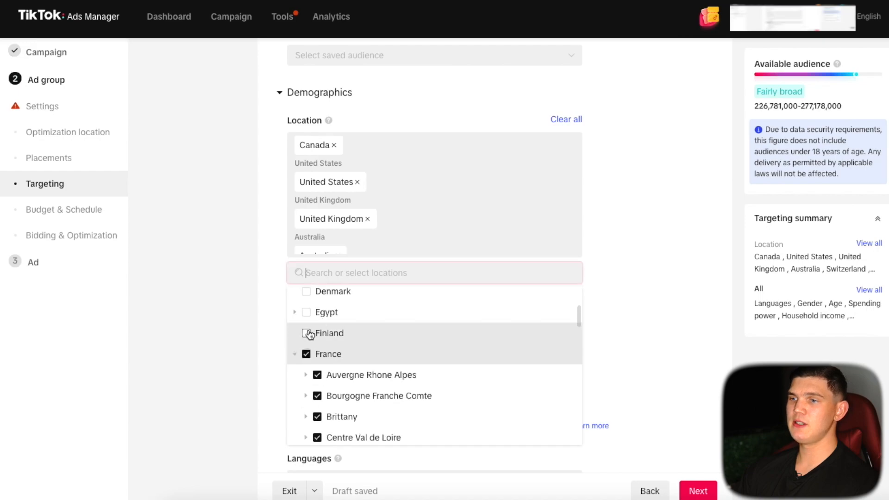
left_click(306, 334)
left_click(294, 354)
Add Denmark and Belgium to the target locations
scroll(354, 352, "up", 2)
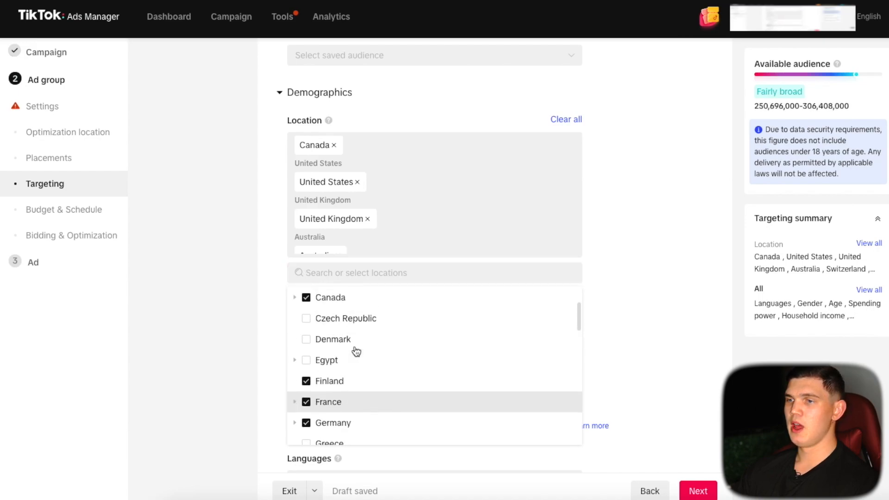
left_click(306, 338)
scroll(352, 348, "up", 3)
scroll(352, 348, "up", 1)
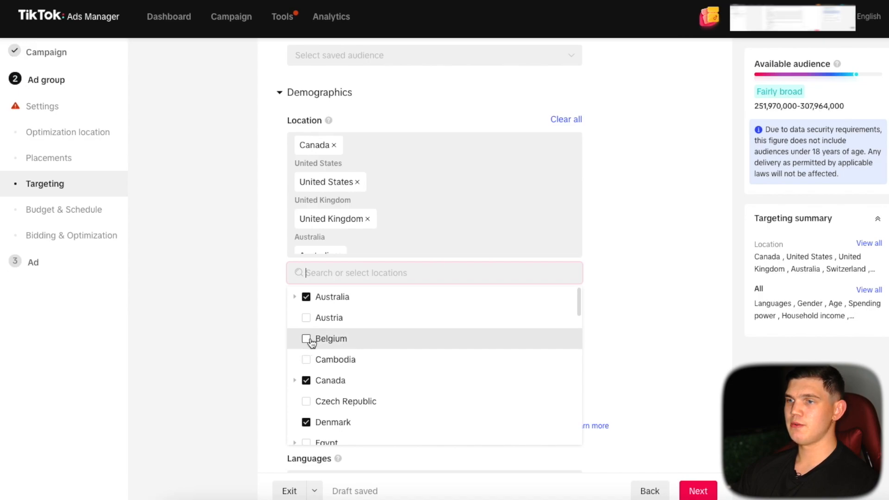
left_click(440, 346)
Check the rest of the country list, close it and look over the selected target locations
scroll(439, 350, "down", 8)
scroll(438, 351, "down", 6)
scroll(439, 351, "down", 1)
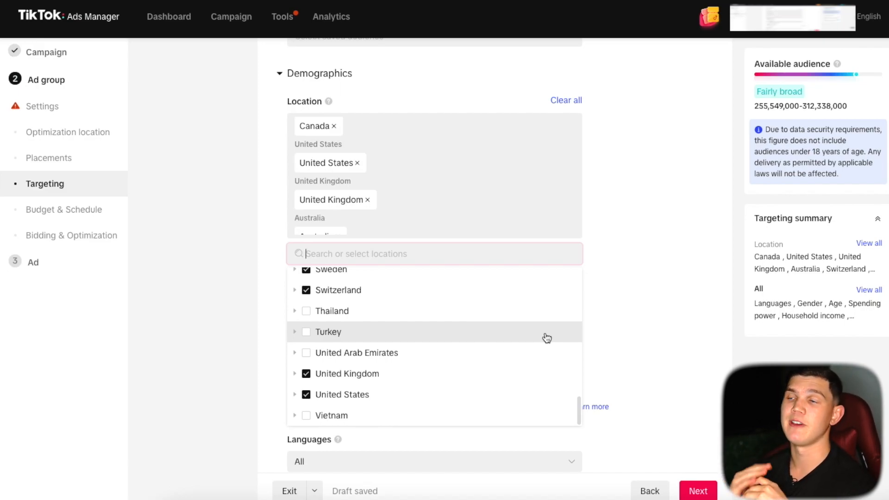
left_click(547, 237)
scroll(549, 232, "down", 3)
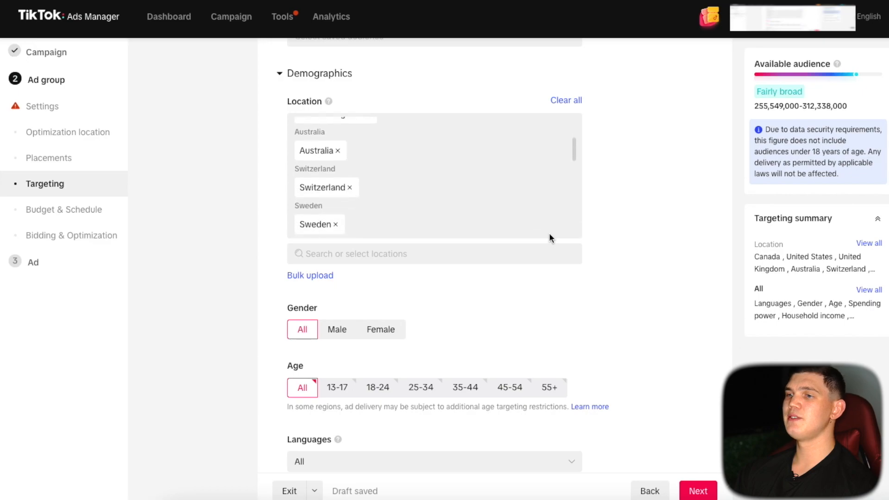
Limit the target ages to 18-24, 25-34, 35-44, 45-54 and 55+, leaving out 13-17
scroll(595, 235, "down", 3)
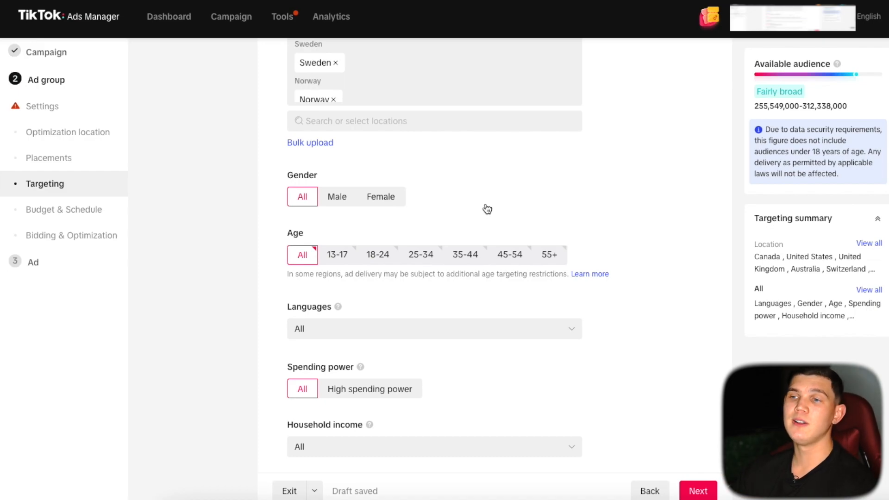
scroll(489, 208, "down", 1)
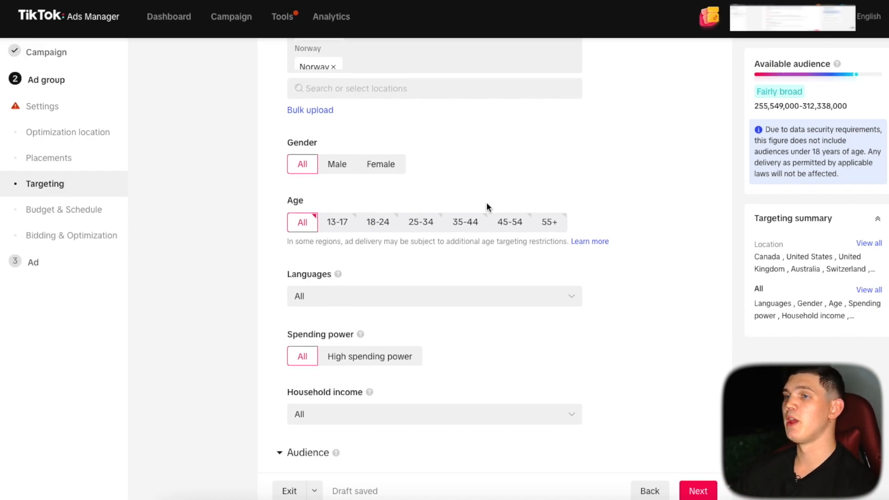
scroll(482, 260, "down", 2)
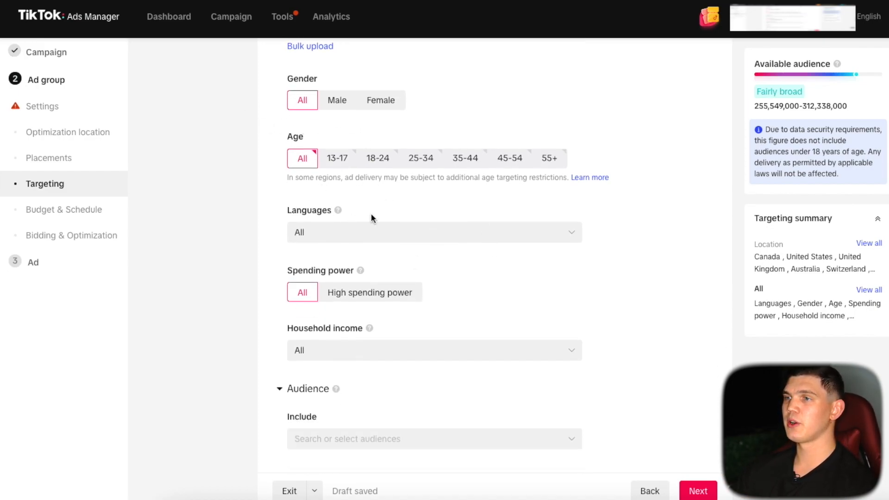
left_click(381, 157)
left_click(422, 162)
left_click(469, 164)
left_click(509, 159)
left_click(552, 158)
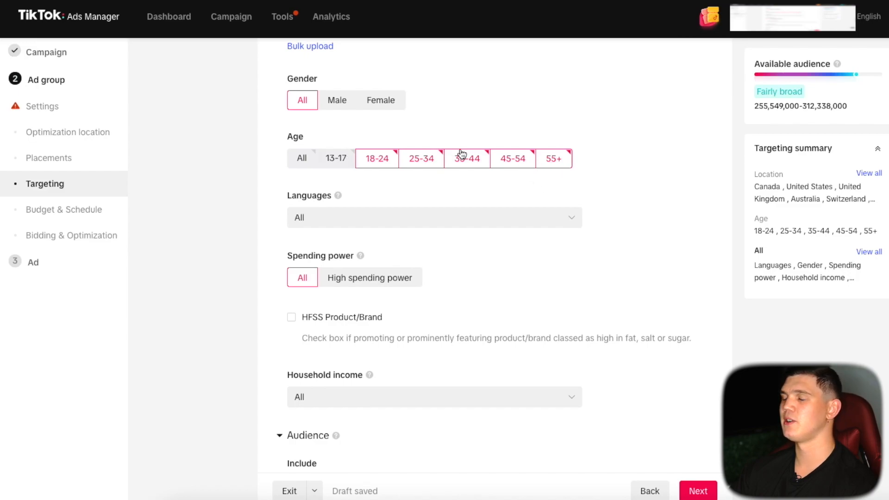
Review the language, spending power, household income and audience include and exclude settings
scroll(422, 223, "down", 1)
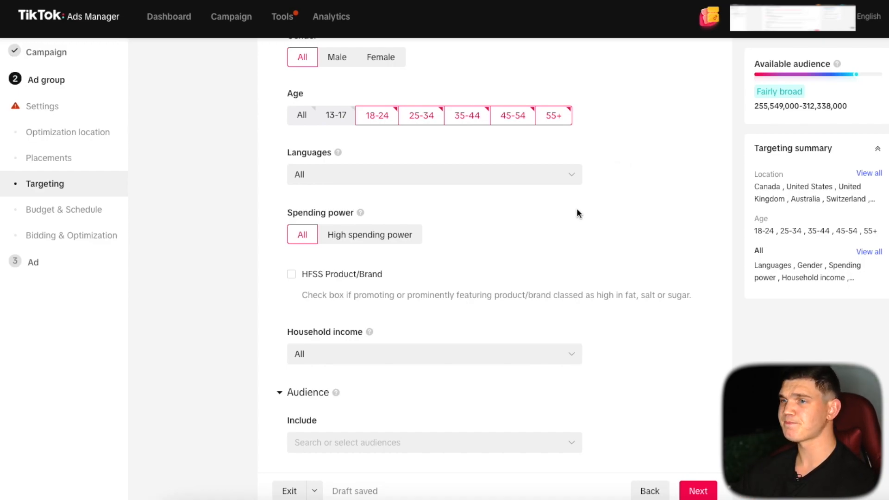
scroll(577, 211, "down", 1)
scroll(558, 181, "down", 1)
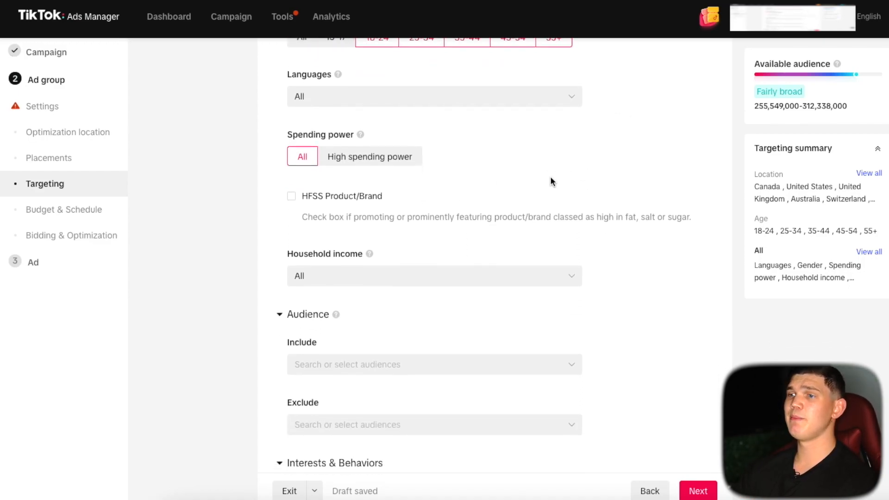
scroll(410, 199, "down", 4)
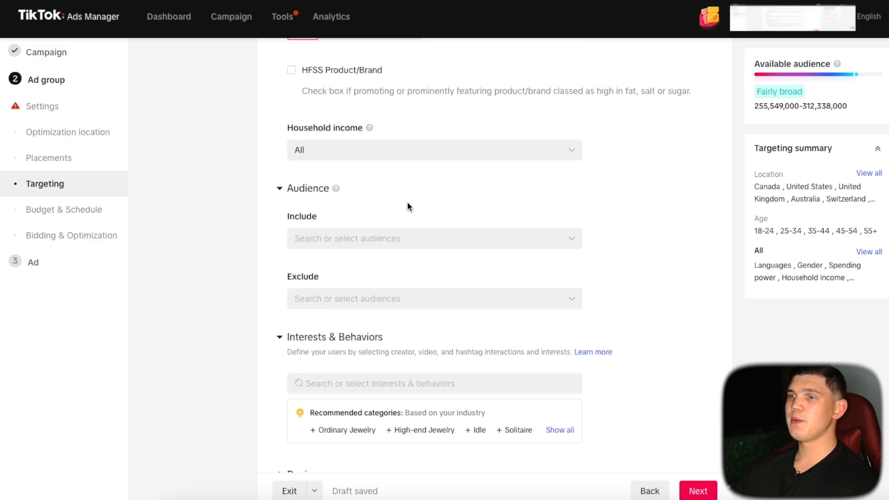
scroll(408, 207, "down", 1)
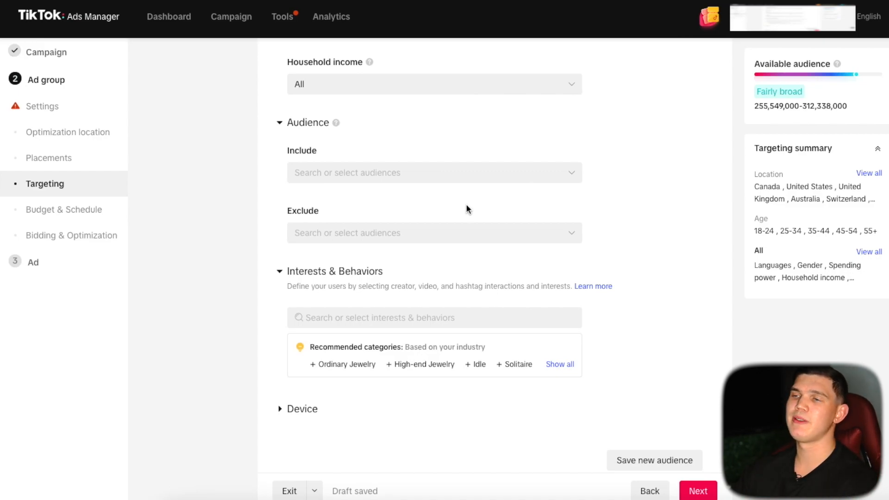
scroll(467, 208, "down", 1)
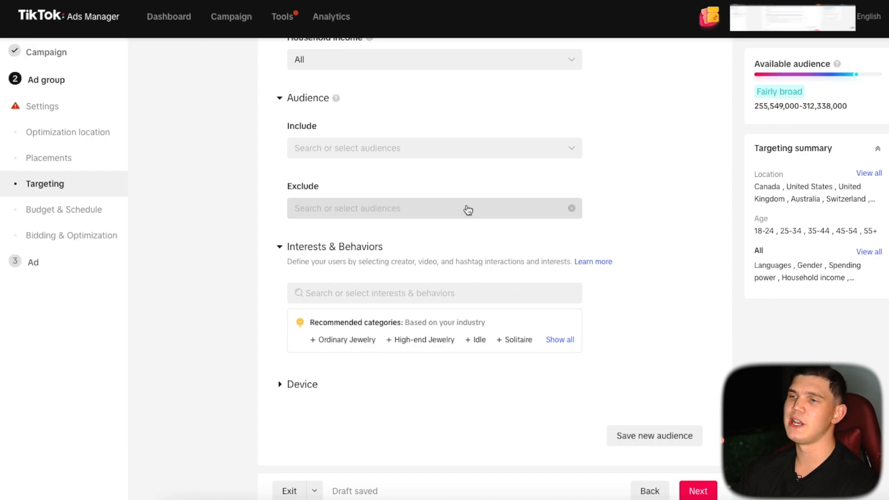
scroll(467, 210, "down", 4)
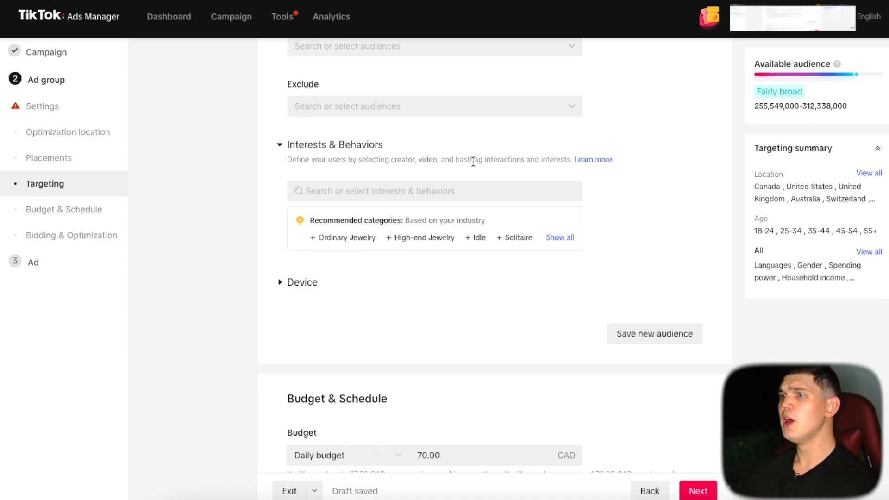
scroll(472, 162, "down", 1)
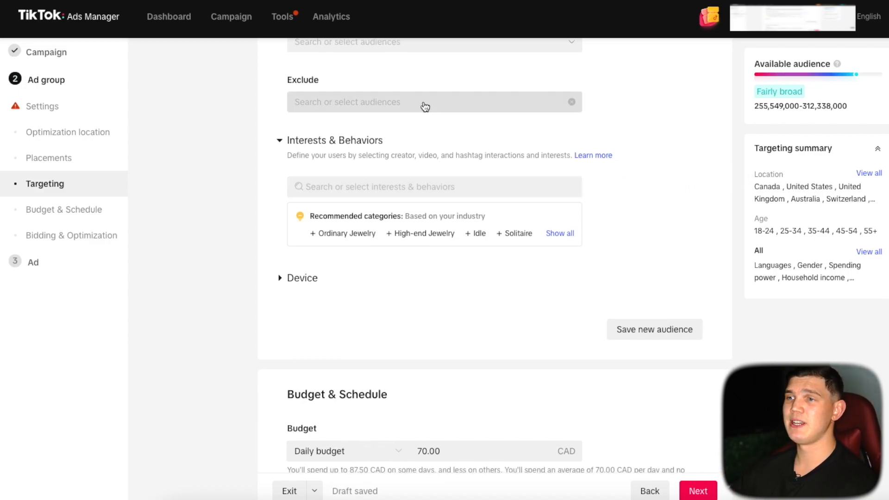
Add Beauty & Personal Care as a targeted interest under Interests & Behaviors
scroll(424, 107, "down", 1)
left_click(362, 174)
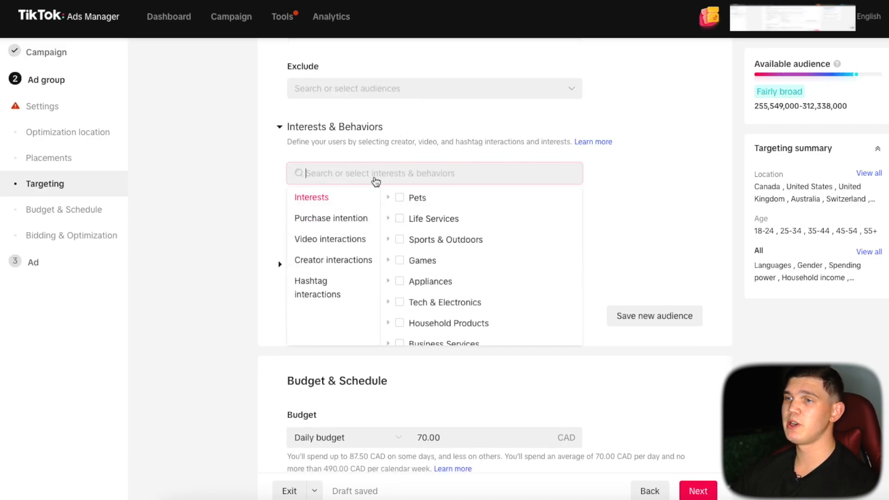
scroll(441, 231, "down", 2)
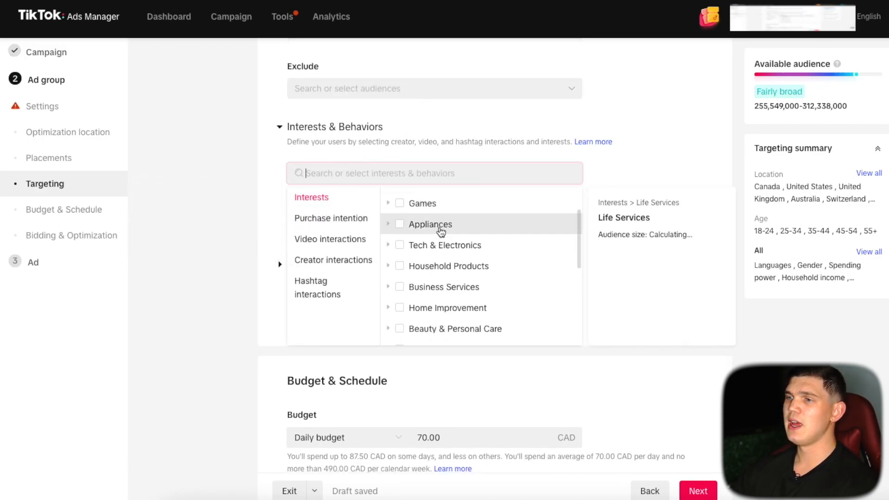
scroll(444, 234, "down", 3)
scroll(451, 232, "up", 2)
left_click(399, 236)
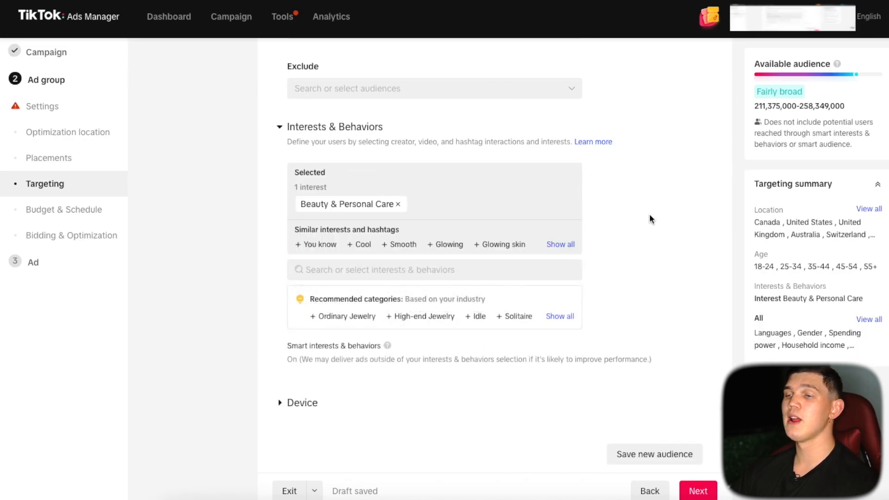
Turn off Smart interests & behaviors in the ad group's Interests & Behaviors targeting
scroll(630, 229, "down", 2)
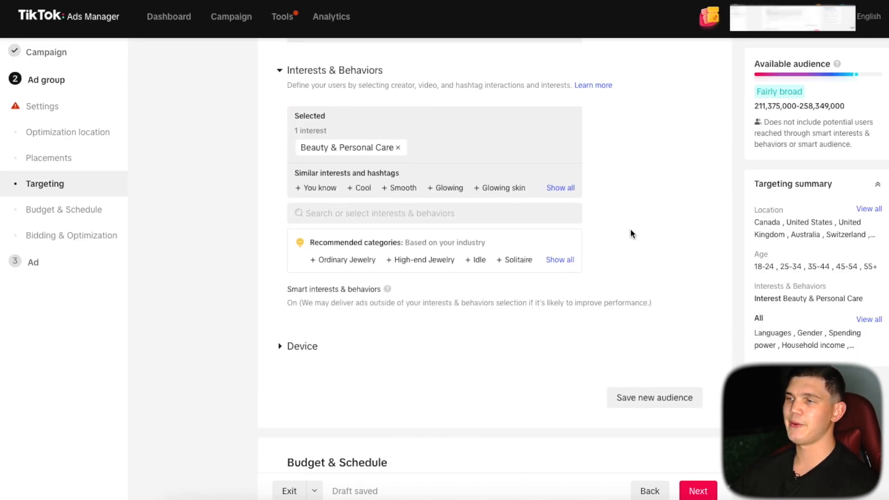
scroll(626, 232, "down", 1)
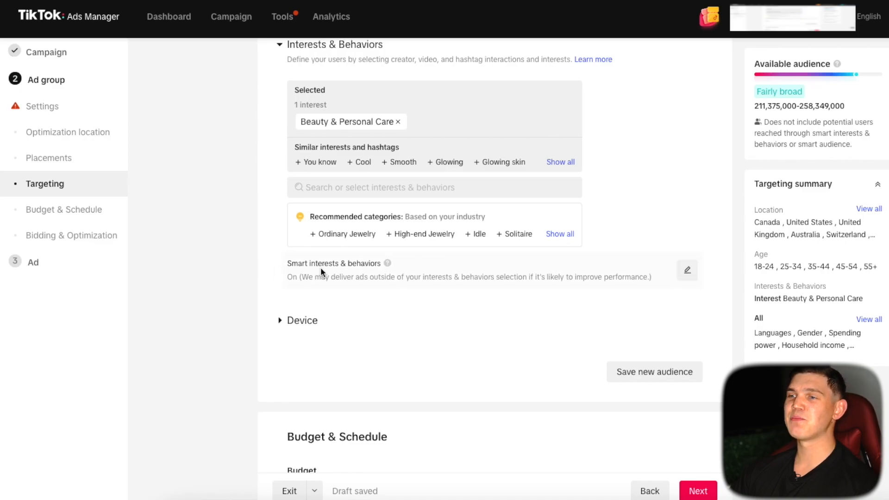
left_click(688, 272)
left_click(291, 263)
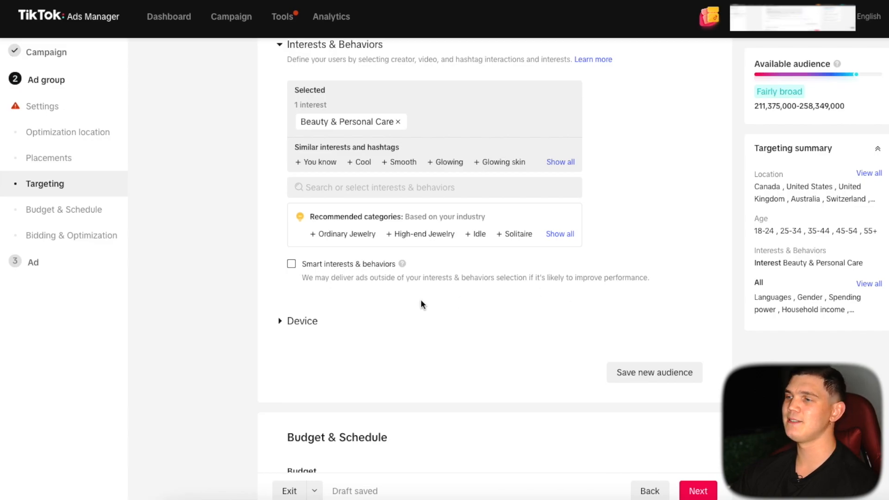
Expand the Device targeting and review its operating system, model, connection, carrier, provider and price options
scroll(420, 299, "down", 1)
scroll(427, 257, "down", 1)
left_click(286, 223)
scroll(429, 234, "down", 1)
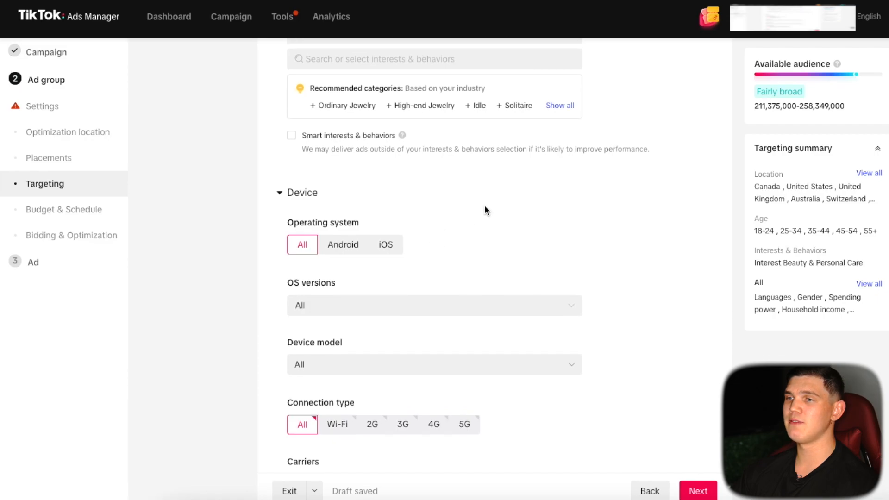
scroll(264, 215, "down", 1)
scroll(530, 229, "down", 3)
scroll(528, 226, "down", 3)
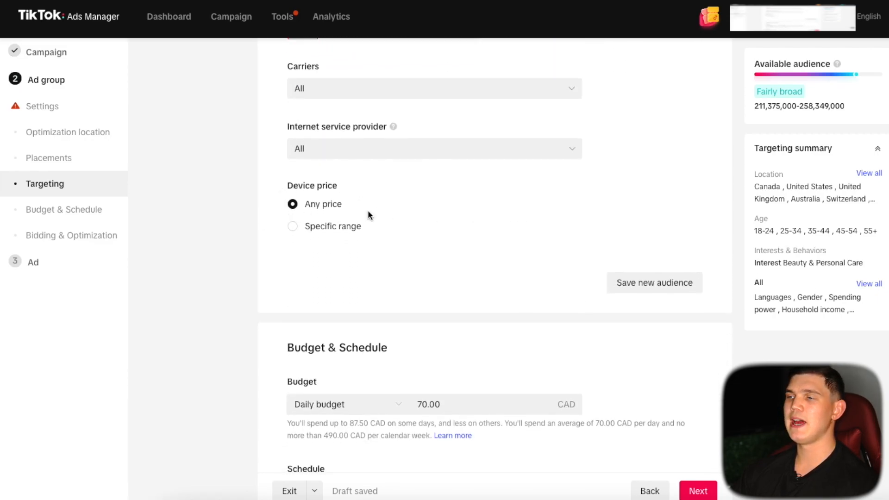
Set the ad group's daily budget to 50 CAD under Budget & Schedule
scroll(387, 221, "down", 2)
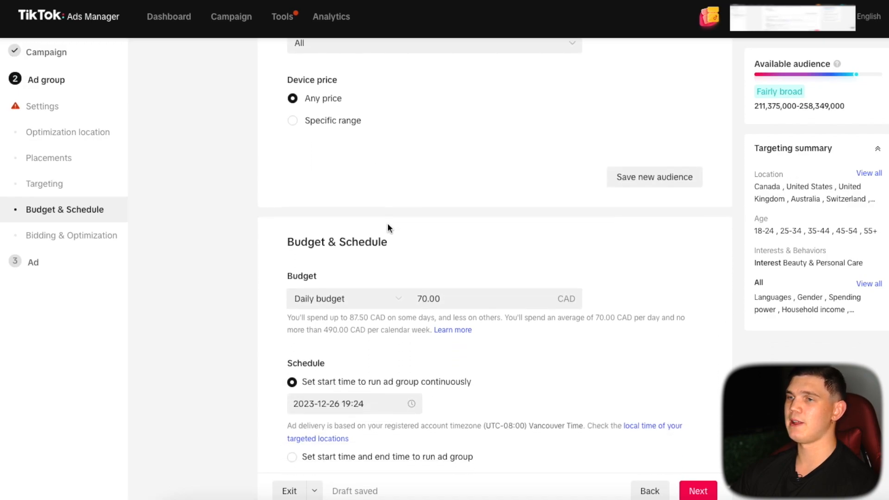
scroll(389, 224, "down", 2)
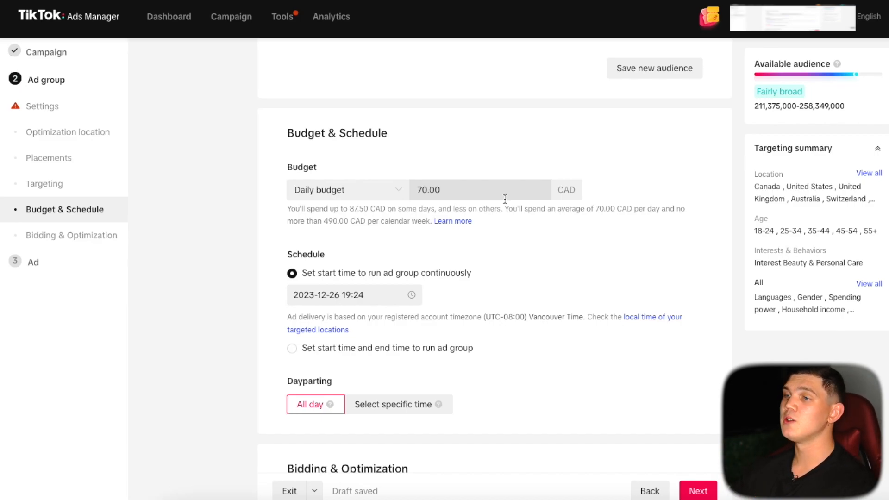
left_click_drag(500, 195, 377, 183)
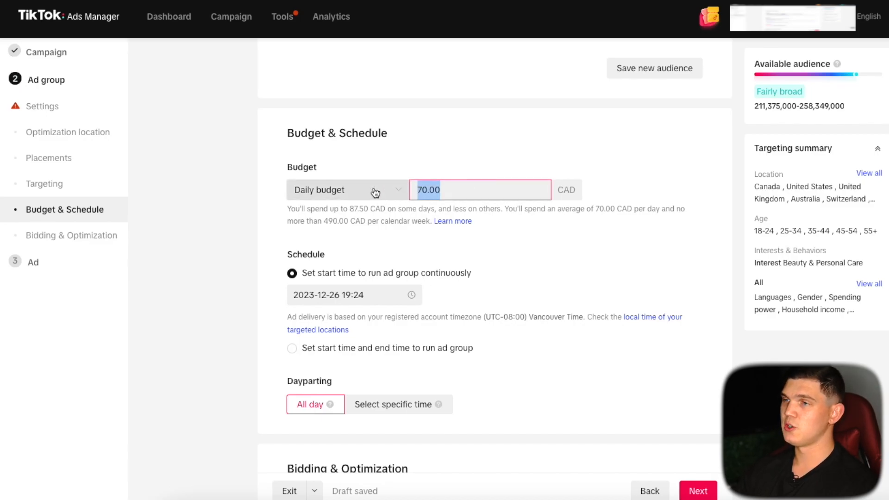
type("50")
left_click(587, 182)
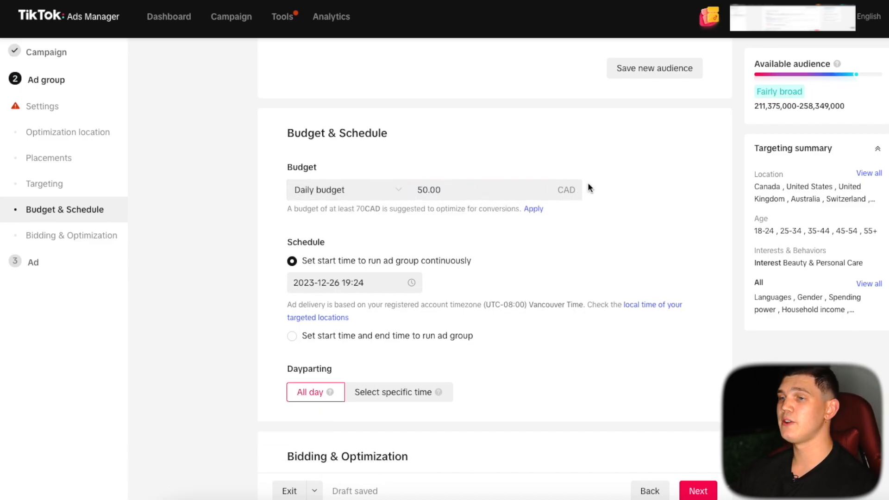
scroll(547, 261, "down", 1)
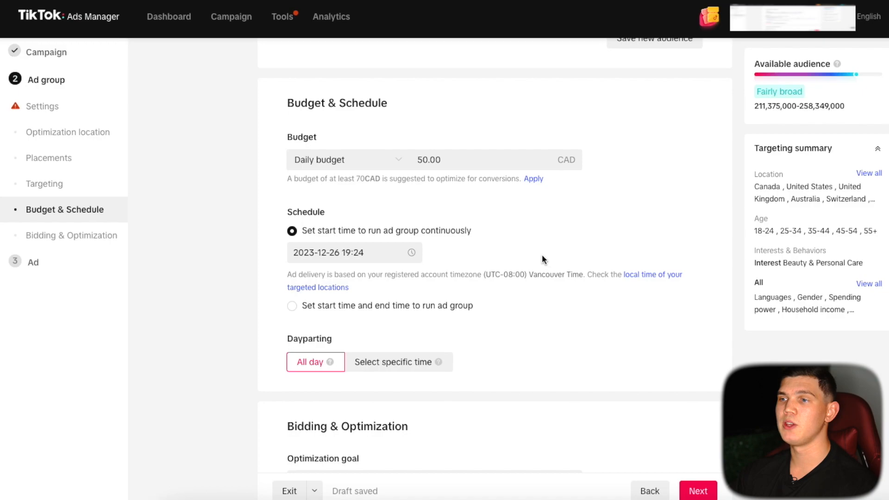
scroll(527, 255, "down", 1)
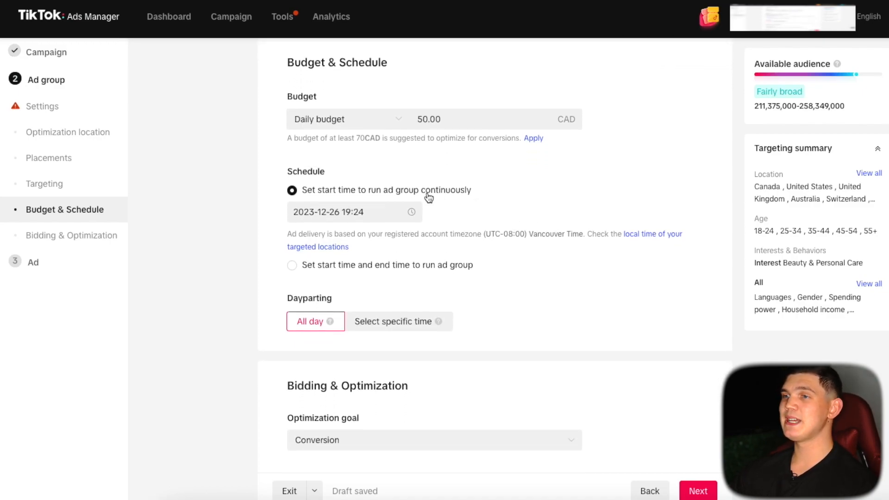
scroll(430, 198, "down", 1)
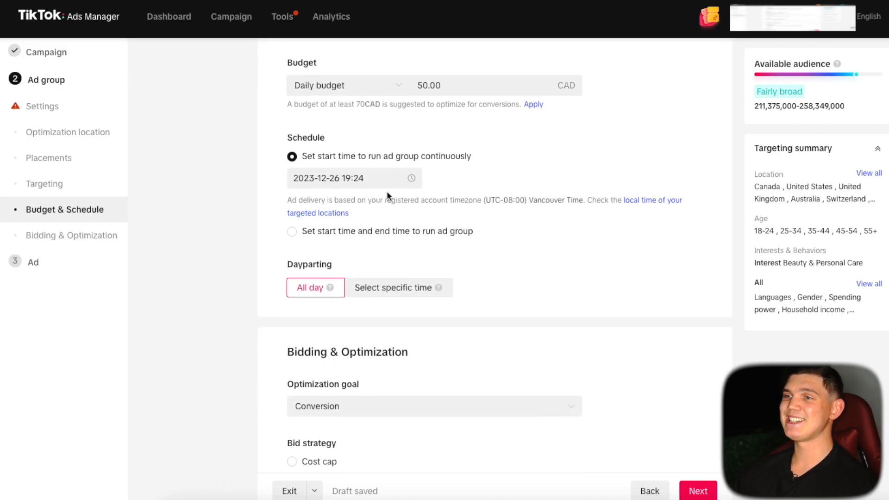
left_click(327, 181)
left_click(373, 355)
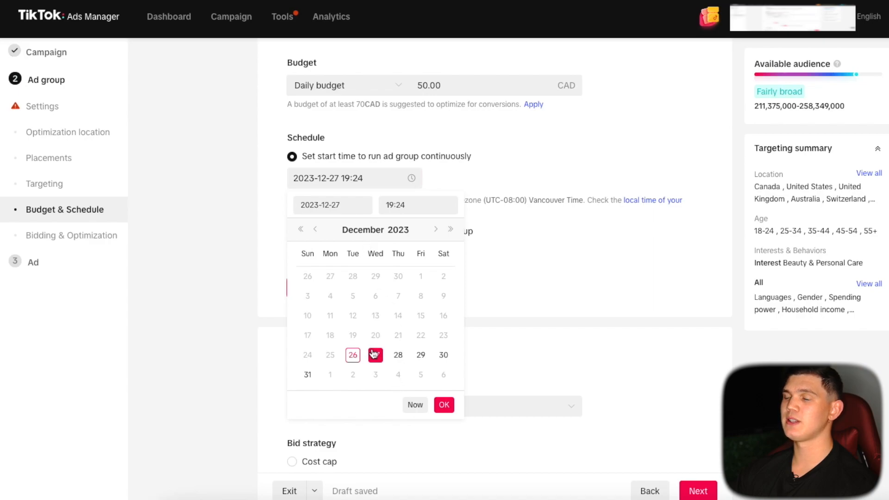
left_click(392, 206)
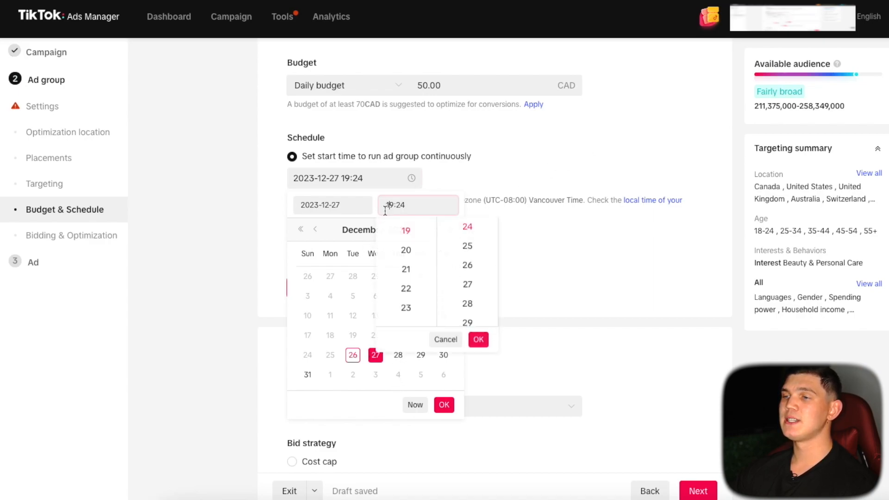
scroll(412, 292, "up", 8)
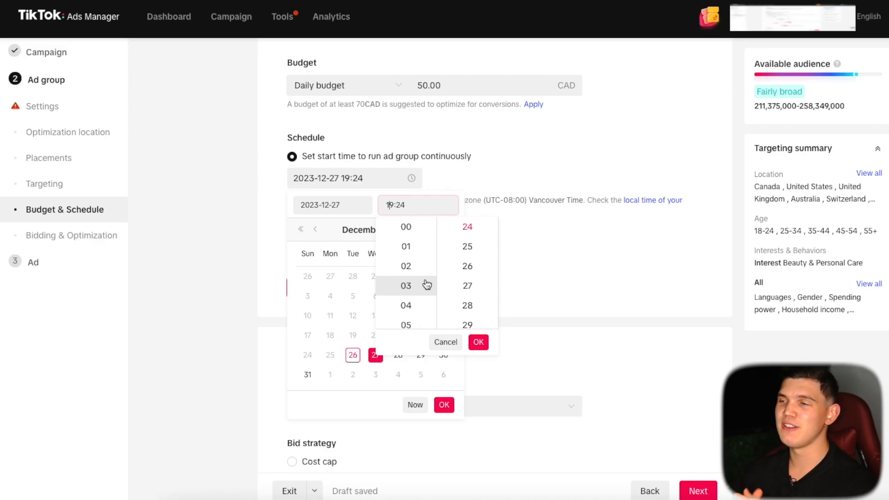
left_click(414, 305)
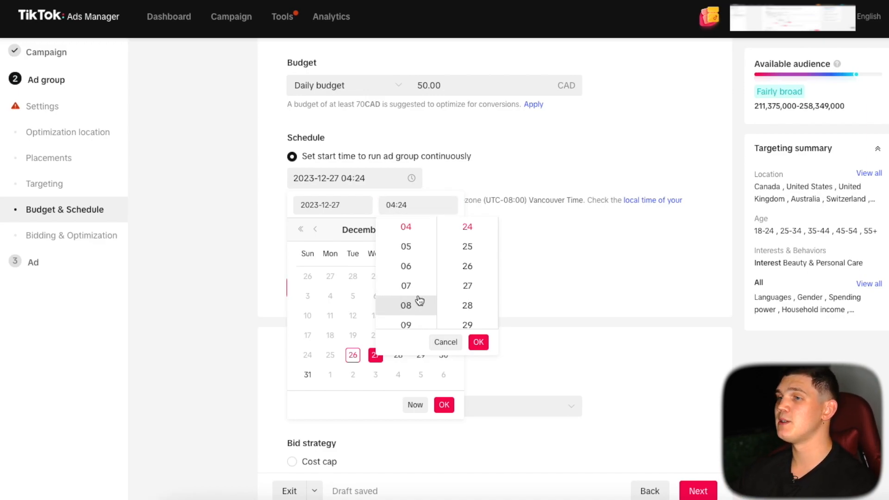
scroll(476, 248, "up", 5)
left_click(473, 231)
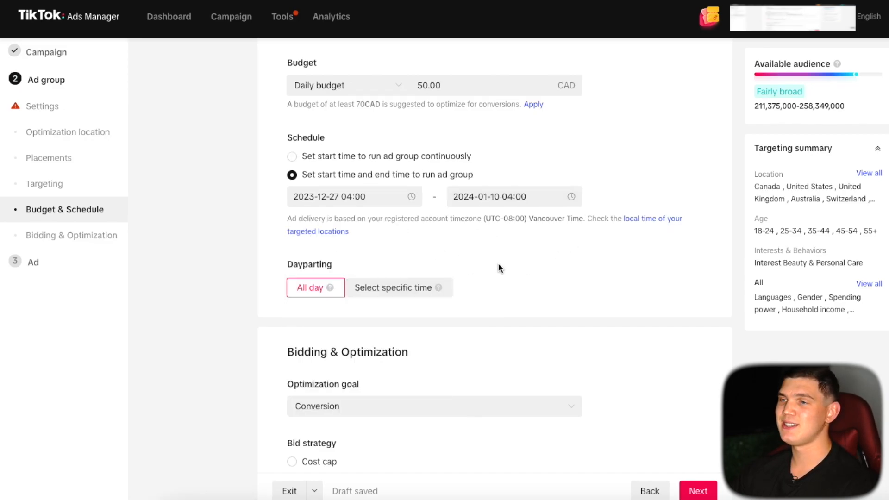
Review the Bidding & Optimization section: optimization goal choices, bid strategy, attribution and advanced settings
scroll(504, 254, "down", 2)
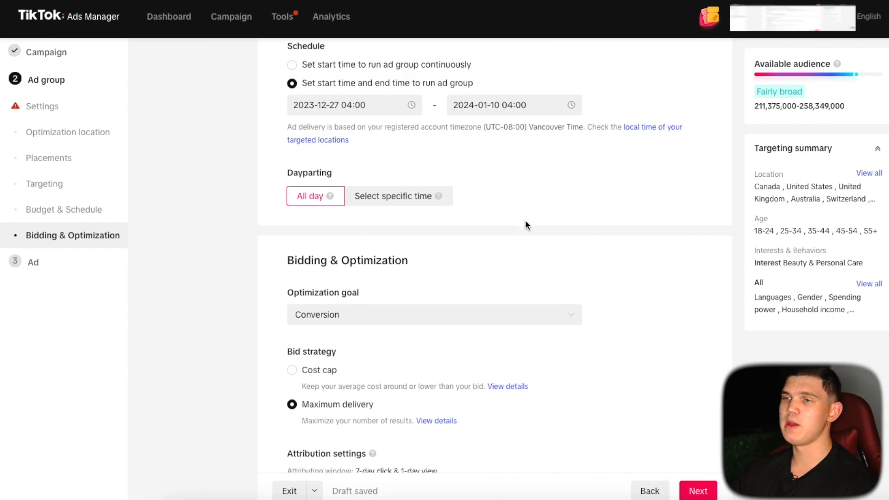
scroll(525, 221, "down", 1)
scroll(510, 223, "down", 1)
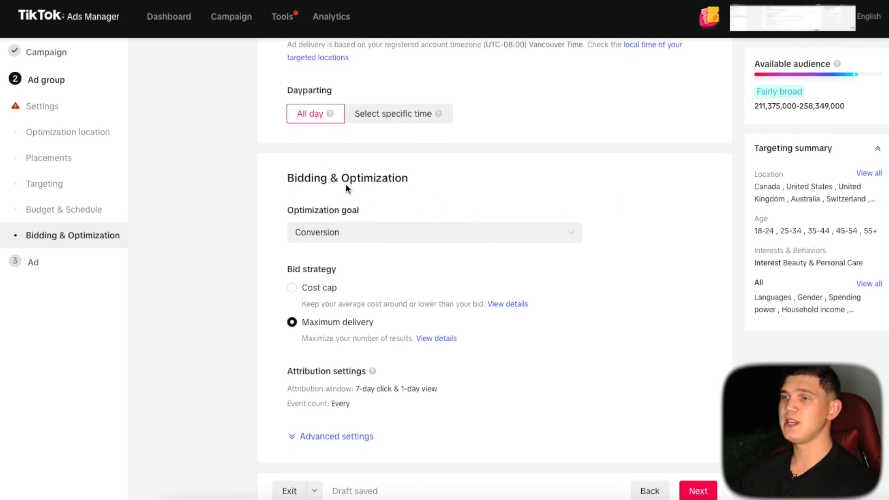
left_click(502, 232)
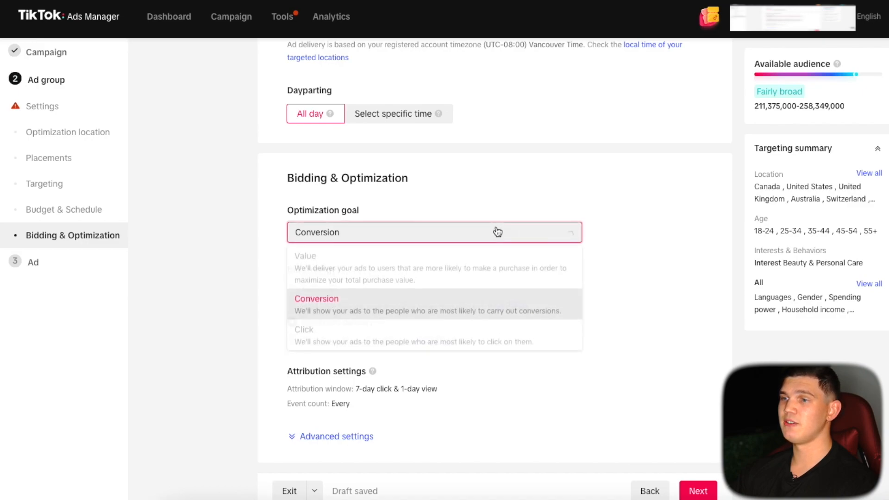
left_click(606, 178)
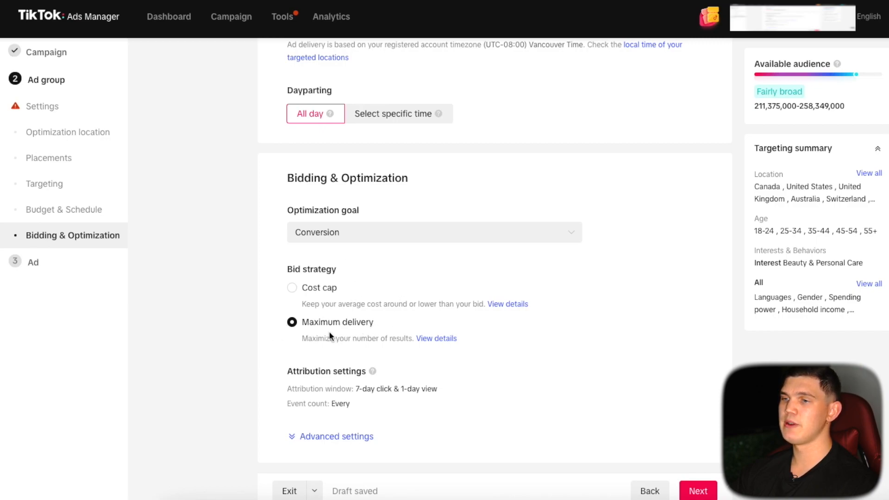
left_click(337, 436)
scroll(342, 407, "down", 1)
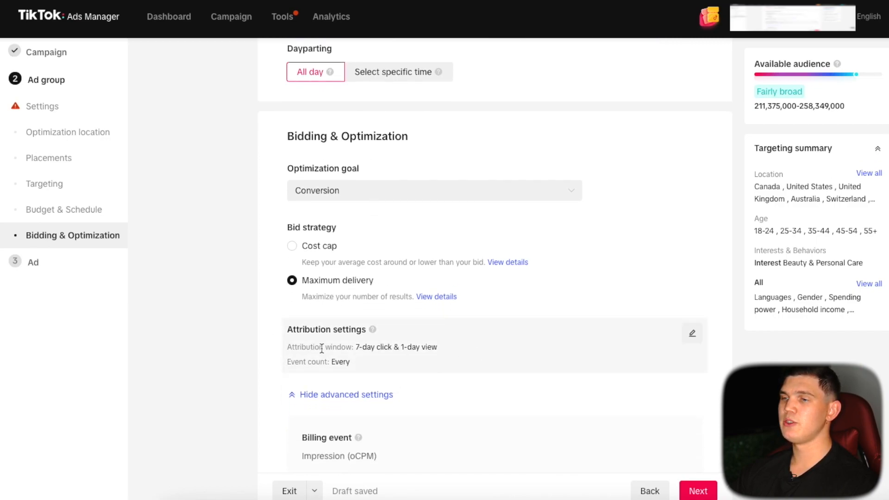
scroll(321, 348, "down", 2)
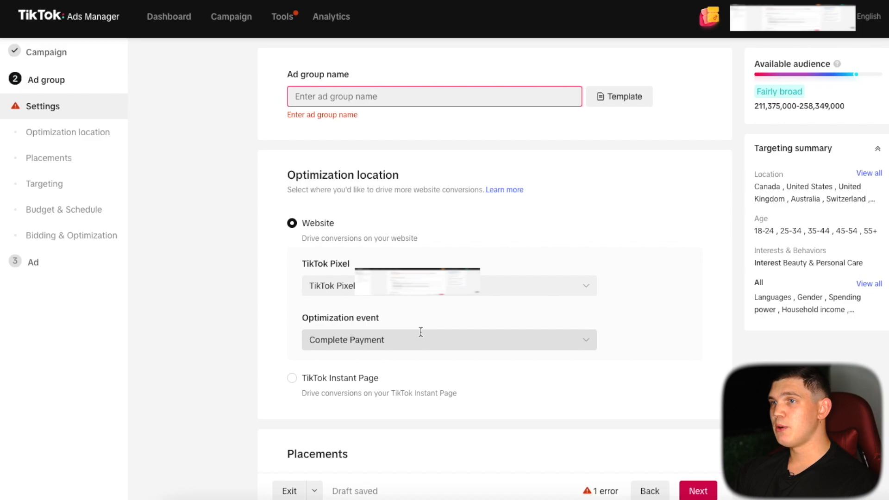
Name the ad group "Beauty And Personal Care - AS 211.3m" and proceed to the ad setup
left_click(368, 96)
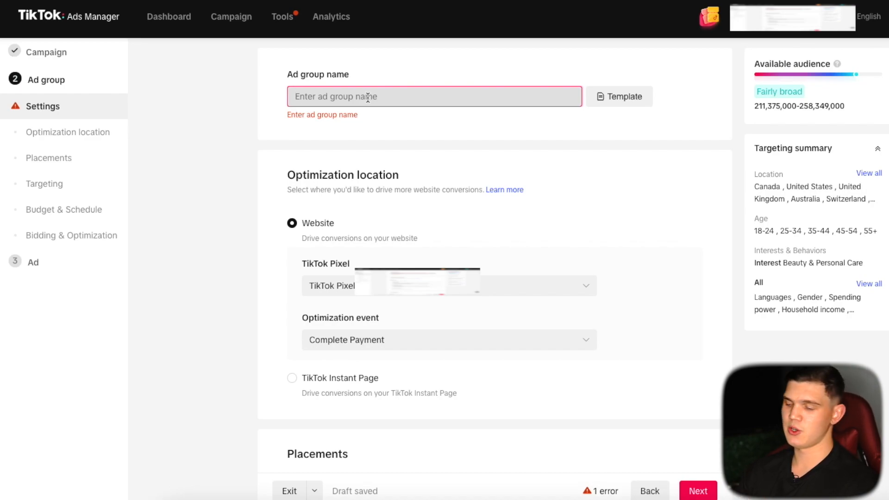
type("Bea")
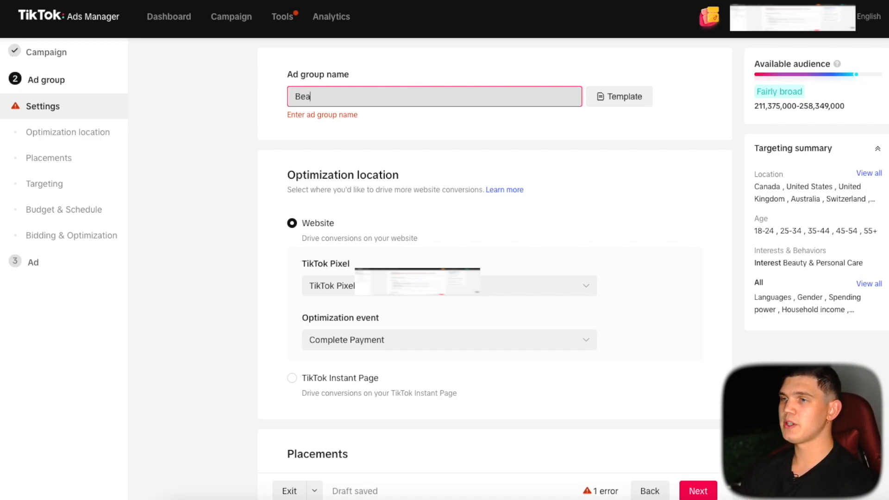
type("utfdy And Personal CAre ")
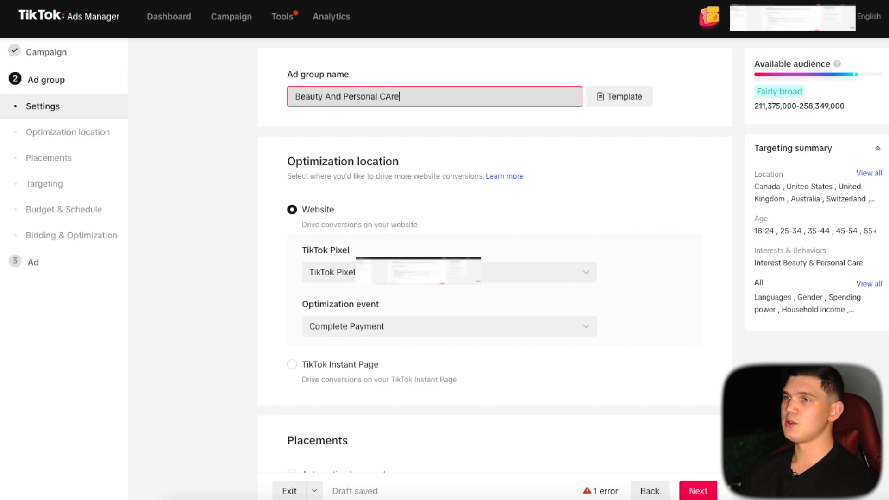
type("- AS")
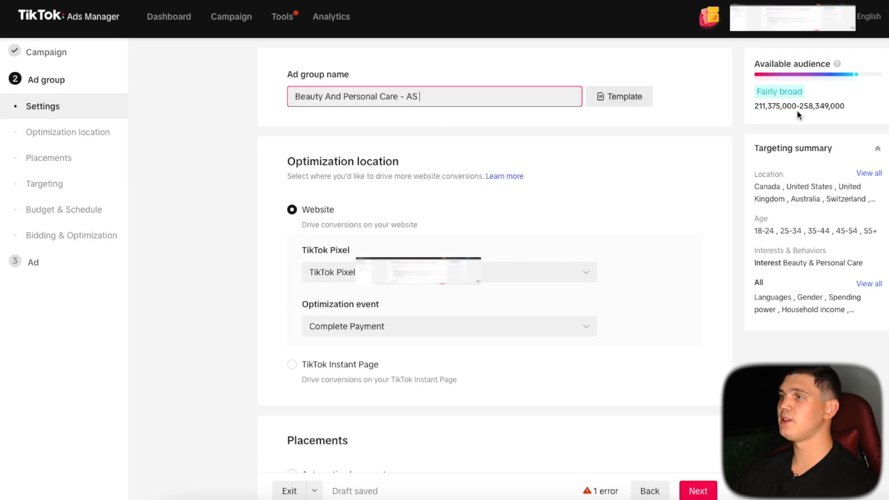
left_click_drag(797, 107, 755, 106)
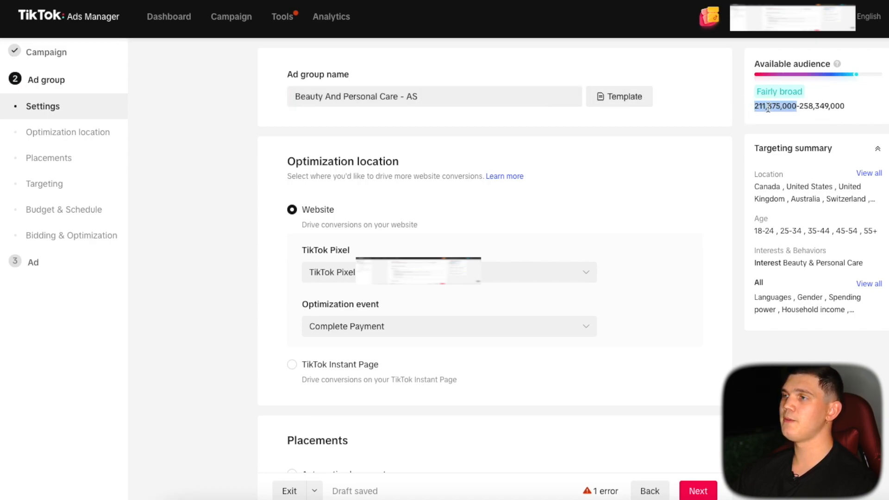
left_click(438, 95)
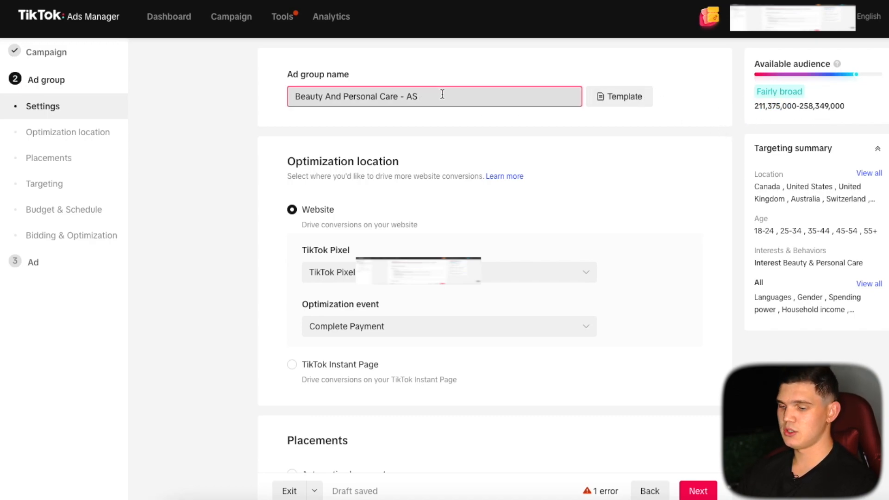
type("211.3m")
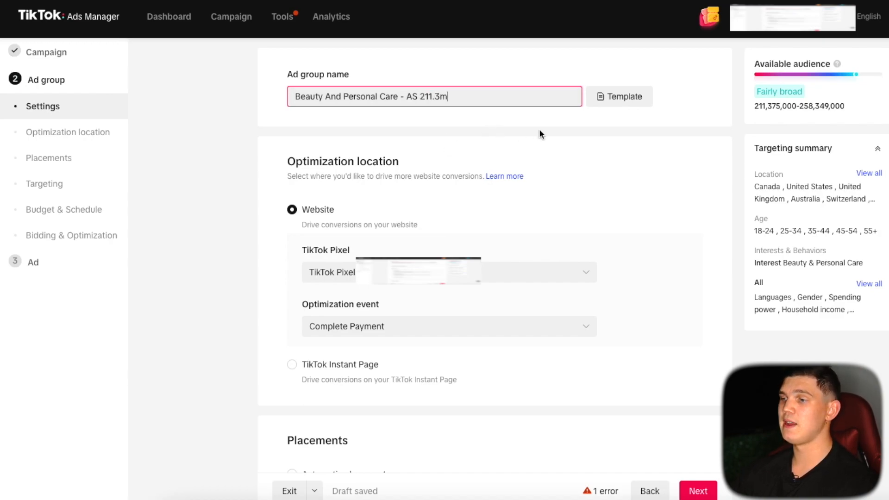
left_click(698, 491)
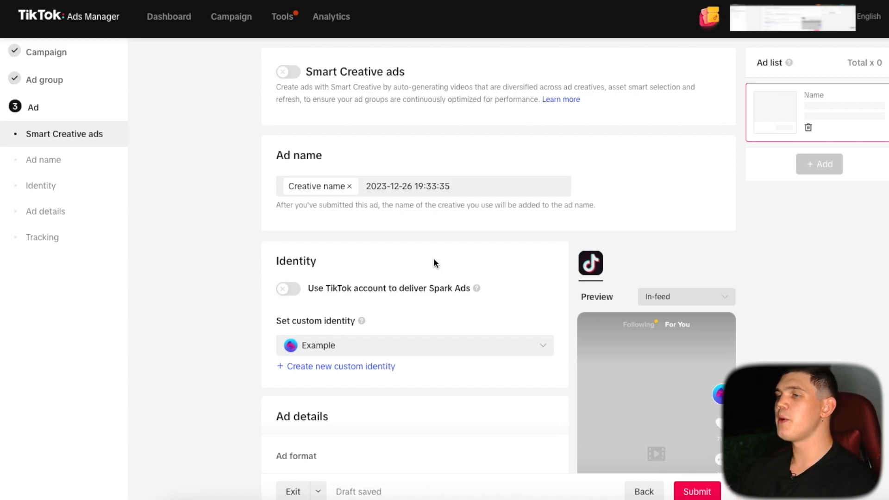
Clear the ad name by removing the creative name tag and the default date and time text
scroll(434, 247, "down", 1)
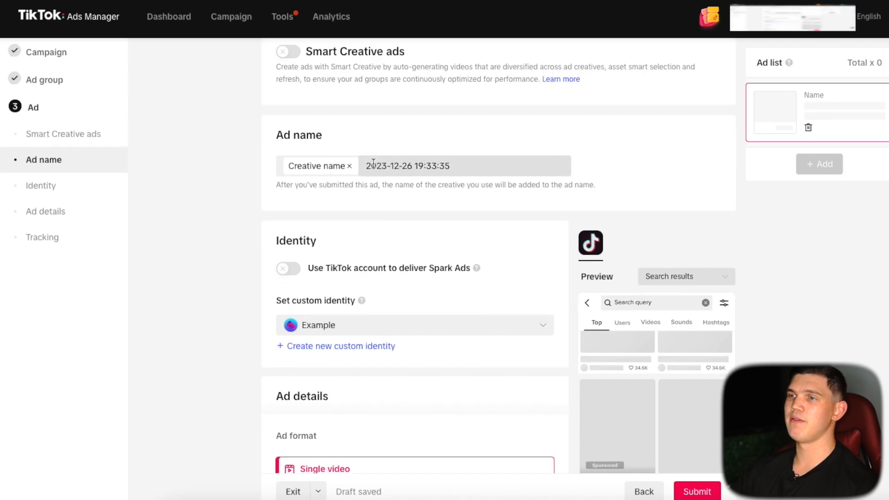
left_click(349, 165)
left_click_drag(409, 170, 250, 163)
key("BackSpace")
Enter "Tims Facial Cleanser" as the display name of a new custom identity, and discard it without creating it
scroll(389, 147, "down", 1)
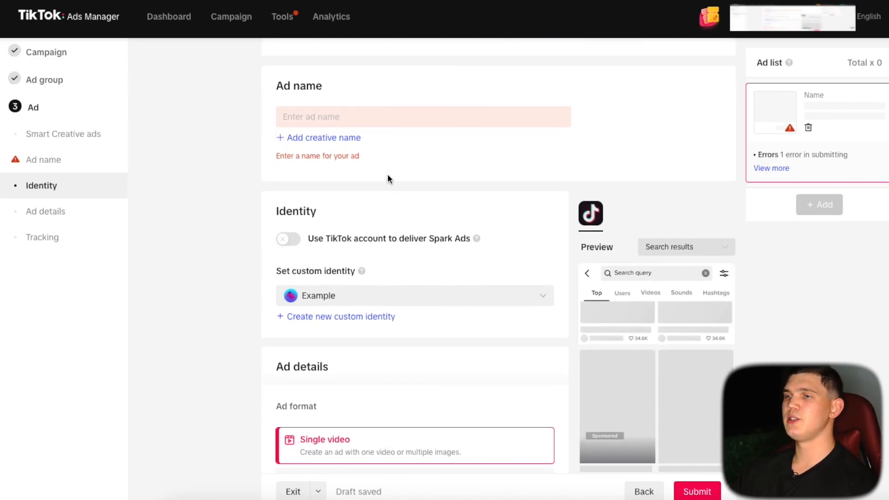
scroll(387, 175, "down", 1)
scroll(387, 184, "down", 1)
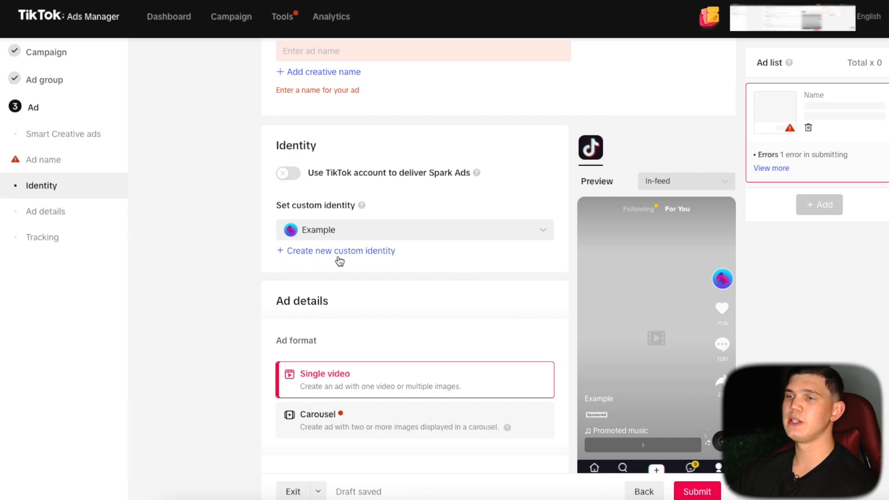
left_click(298, 254)
left_click(456, 132)
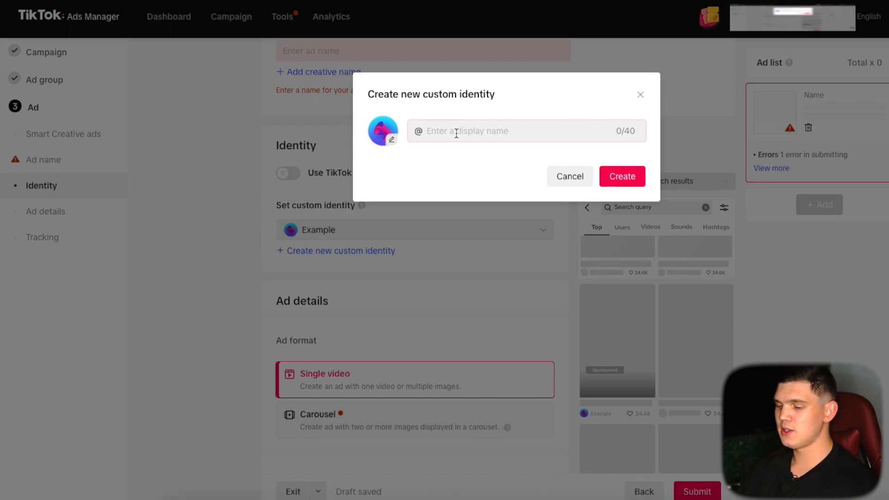
type("Tims")
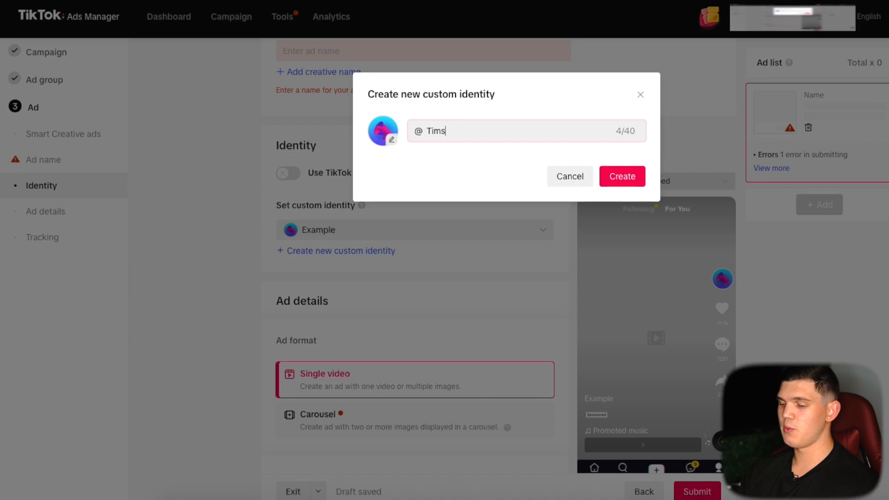
type("Facial Cli")
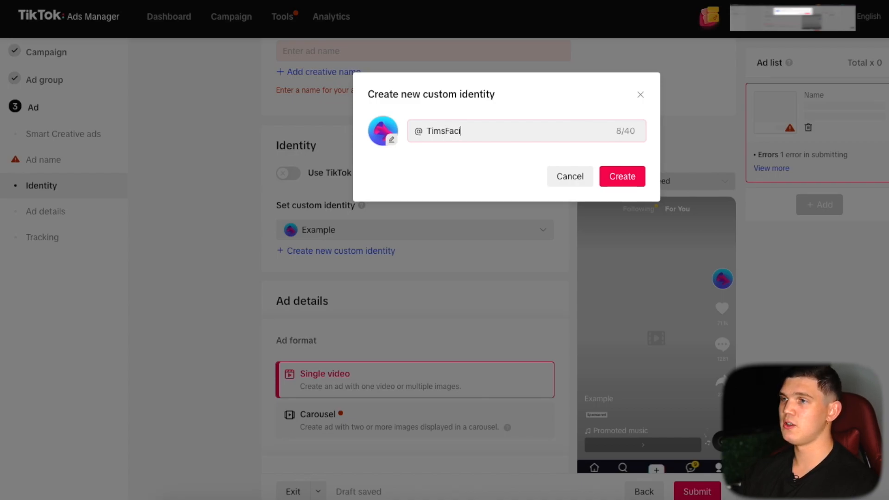
key("BackSpace")
key("BackSpace")
key("BackSpace")
key("BackSpace")
key("BackSpace")
key("BackSpace")
key("BackSpace")
key("BackSpace")
type("Facial Clean")
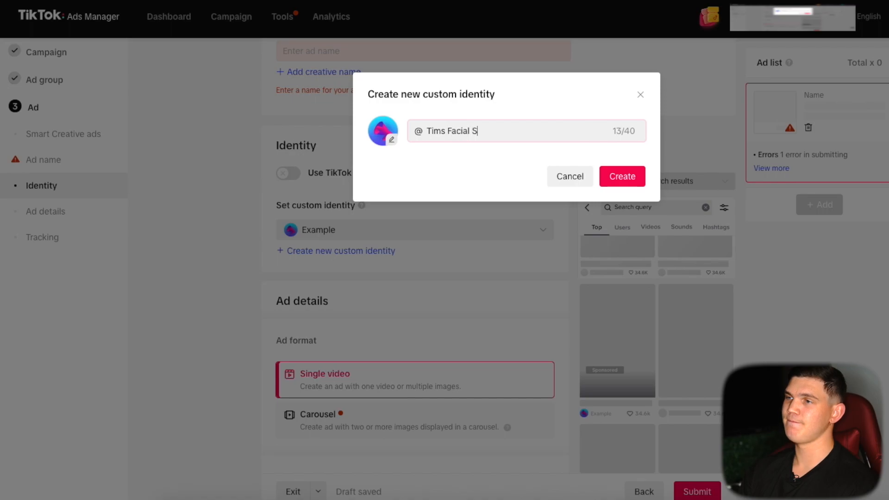
type("ser")
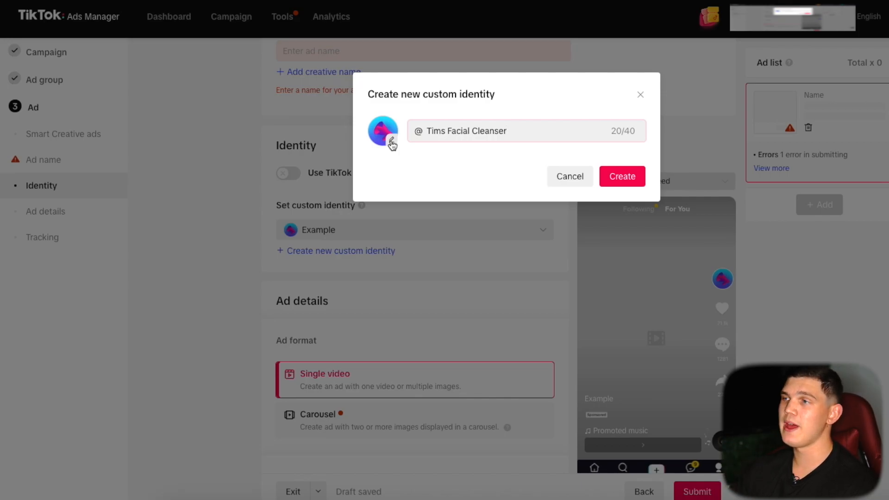
left_click(640, 94)
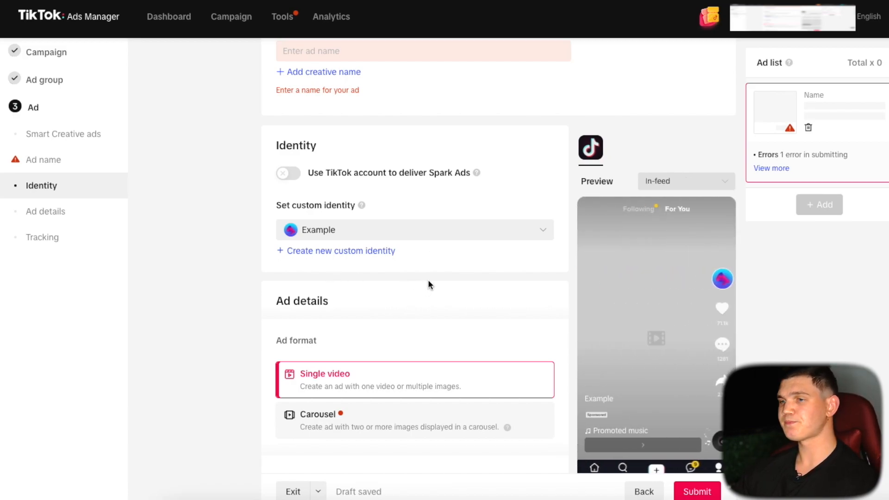
Enter "Shop Now" as the ad text in the ad creative details
scroll(426, 284, "down", 4)
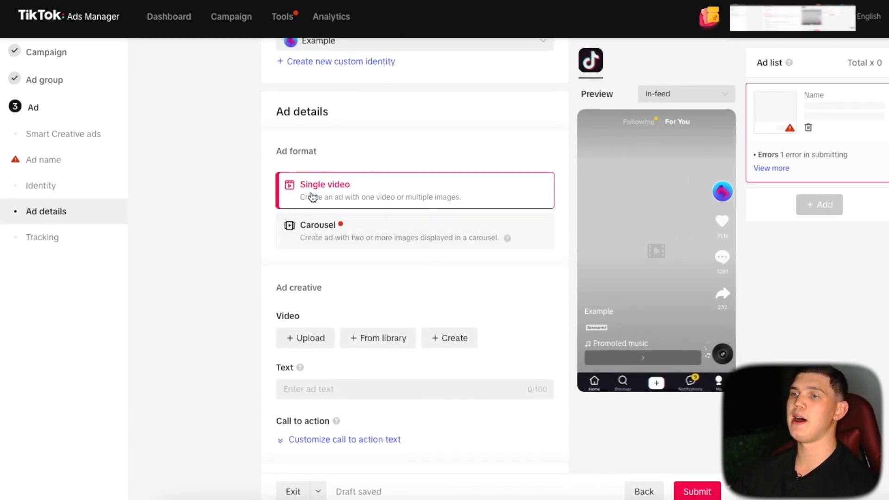
scroll(362, 291, "down", 3)
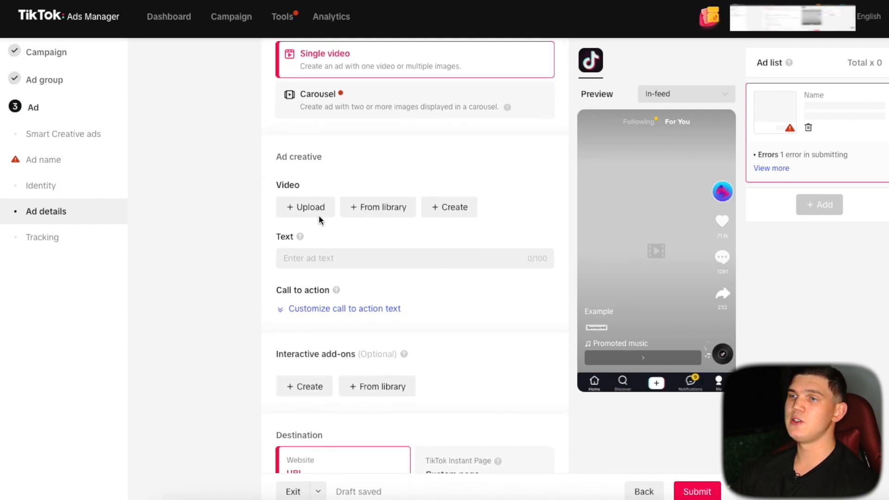
scroll(426, 296, "down", 1)
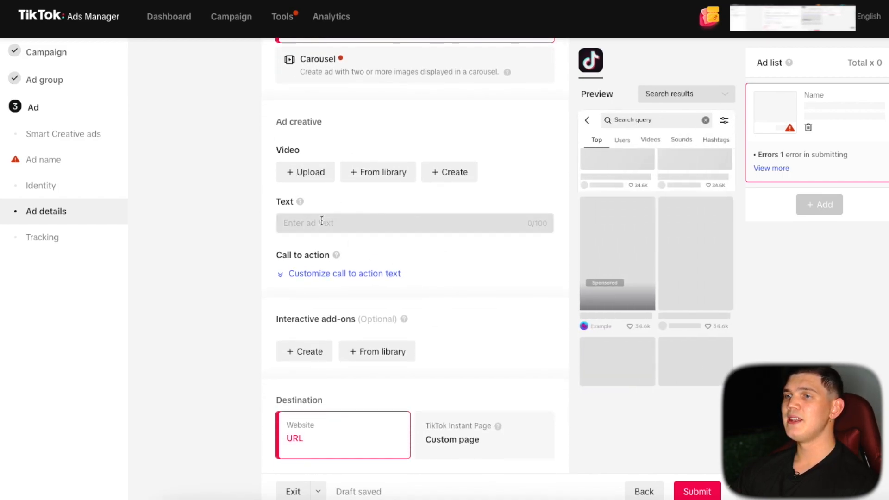
left_click(320, 221)
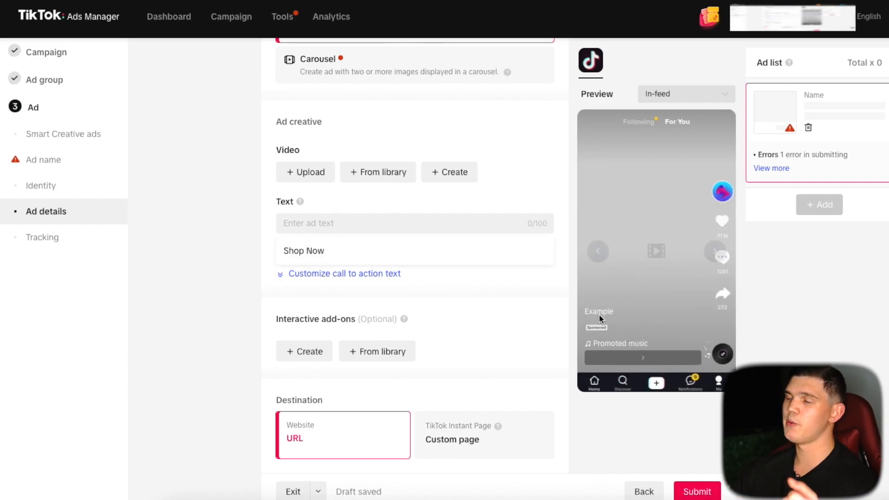
left_click(585, 313)
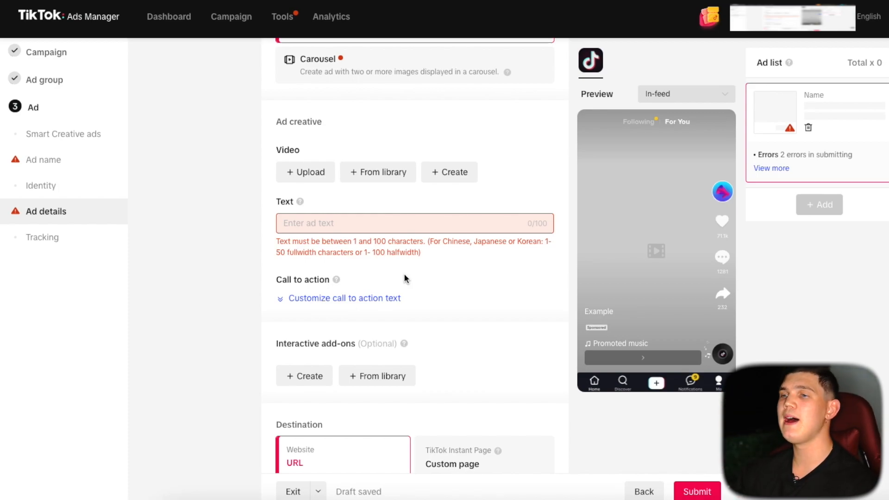
left_click(350, 231)
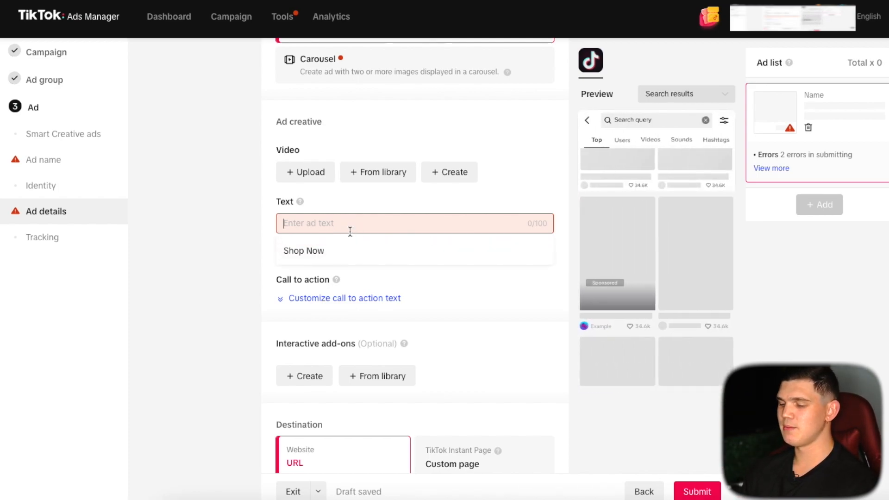
type("Shop NBow")
key("BackSpace")
type("ow")
left_click(370, 210)
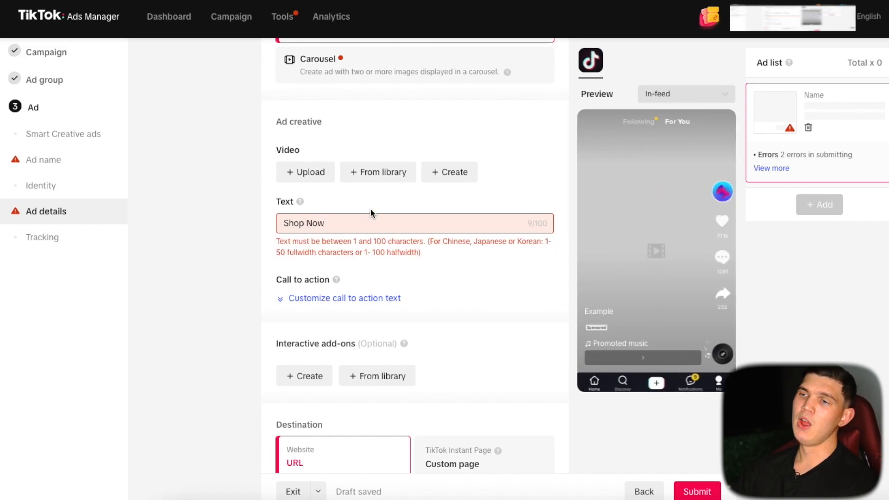
Replace the ad text with "Get 50% Limited Time"
left_click_drag(336, 219, 211, 207)
key("BackSpace")
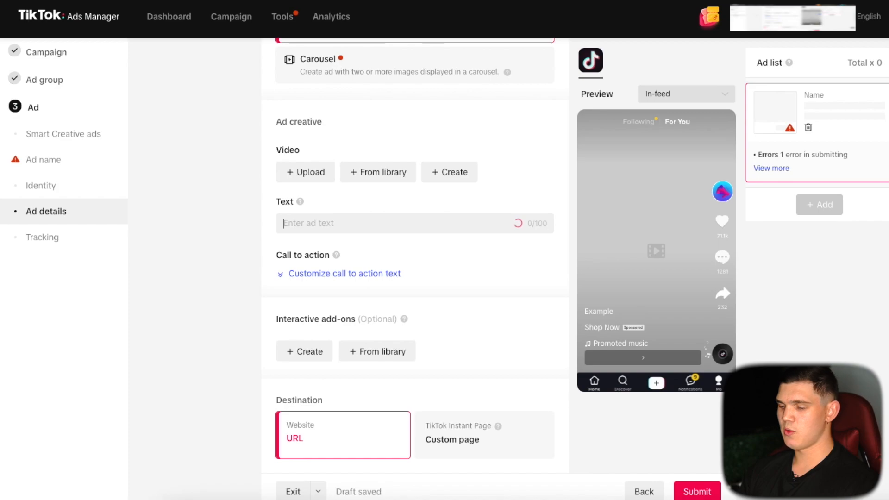
type("Get ")
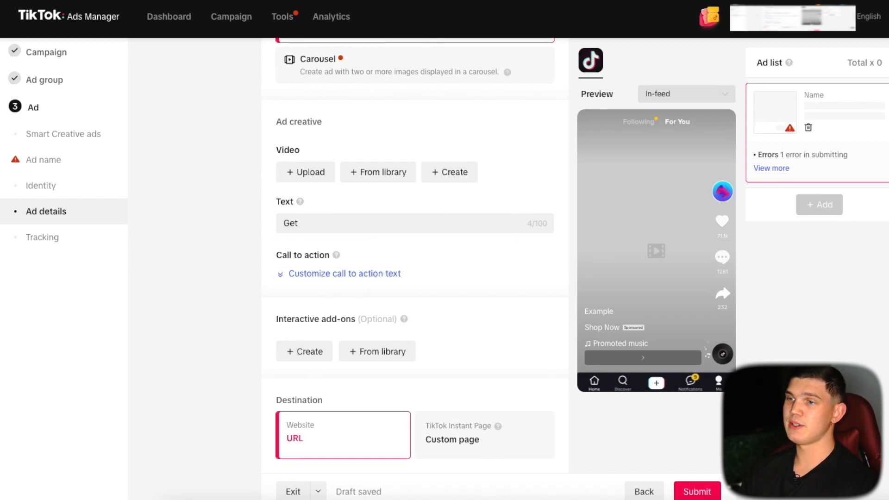
type("50% Limited Time")
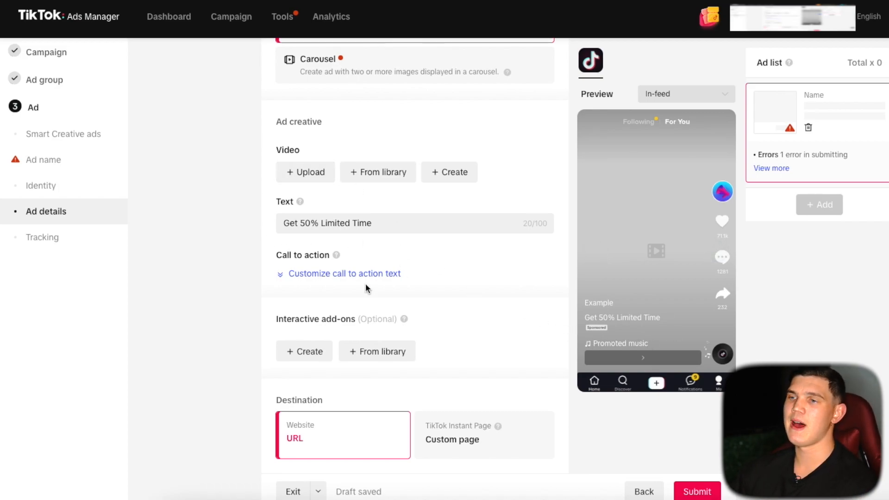
Customize the ad's call to action, switching it from Dynamic to Standard with the "Shop now" text
scroll(351, 250, "down", 1)
left_click(351, 244)
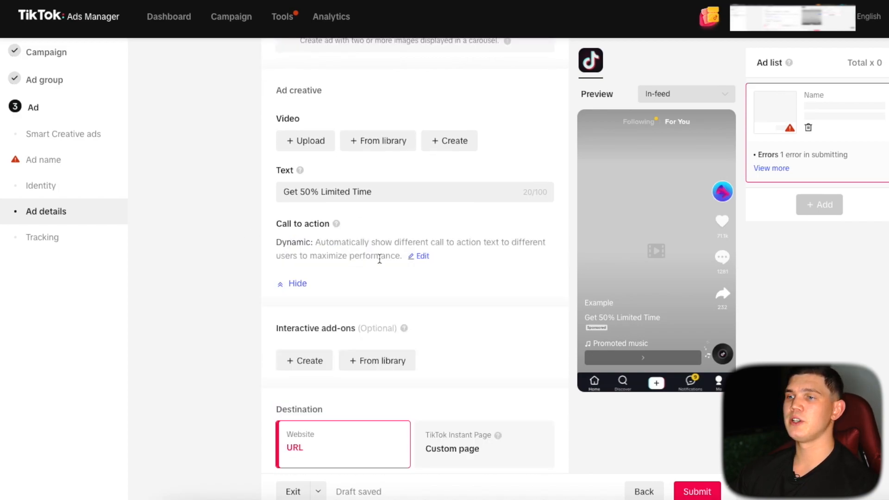
scroll(352, 257, "down", 1)
left_click(418, 232)
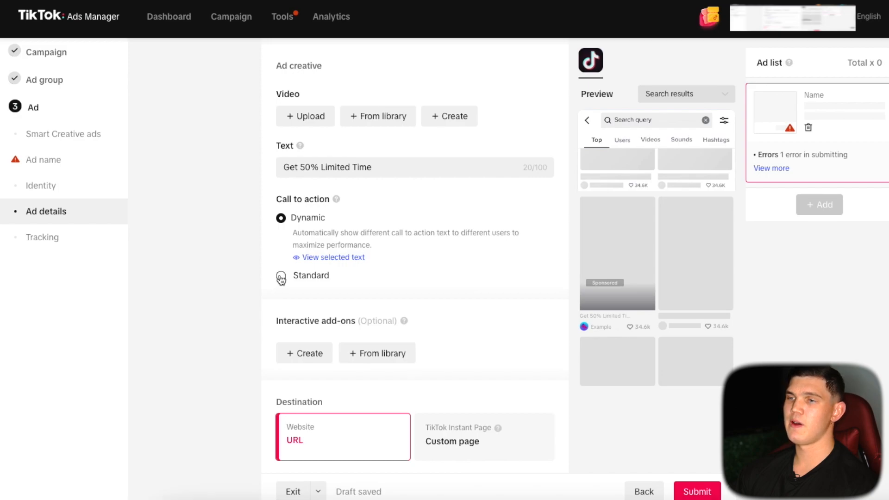
left_click(281, 277)
scroll(324, 255, "down", 1)
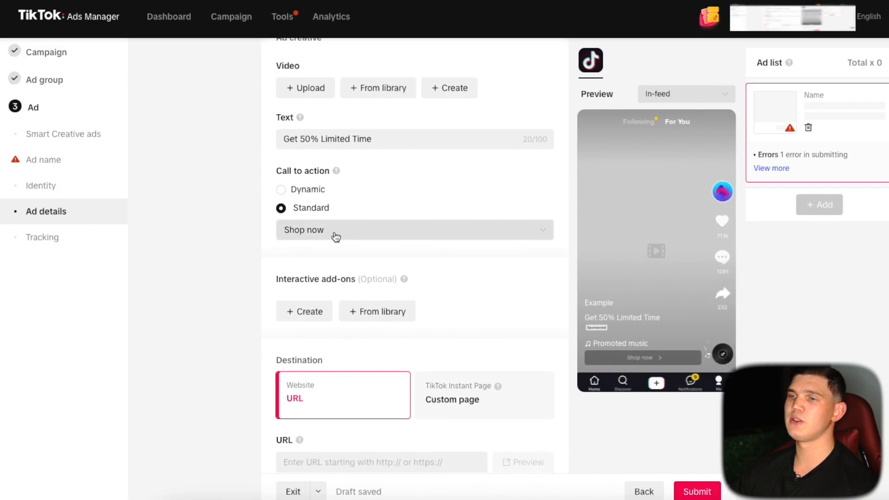
Show the ad preview as an In-feed placement
left_click(670, 92)
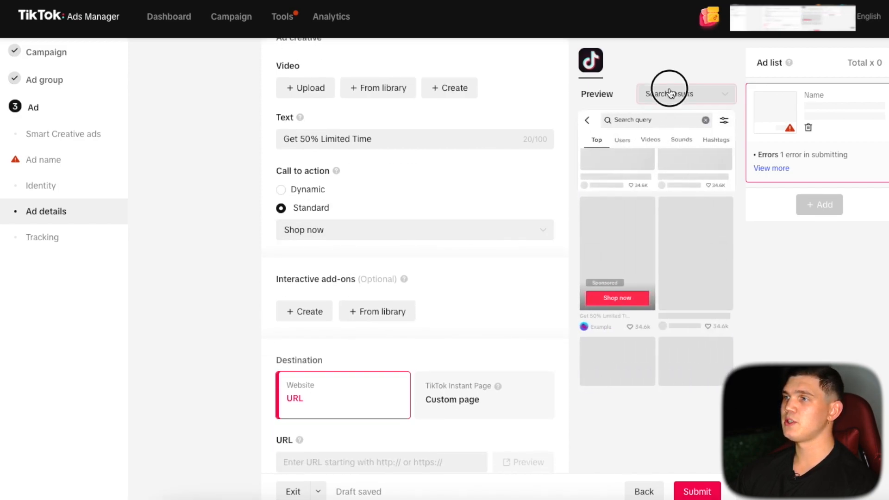
left_click(669, 95)
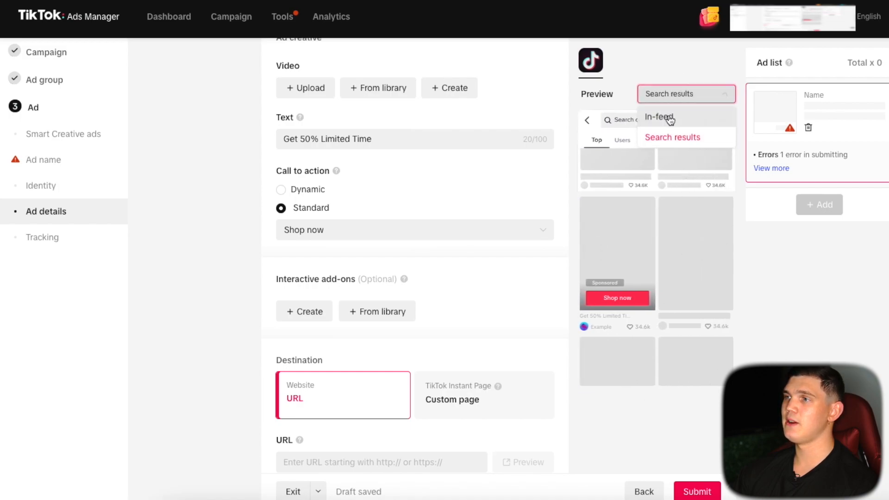
left_click(670, 118)
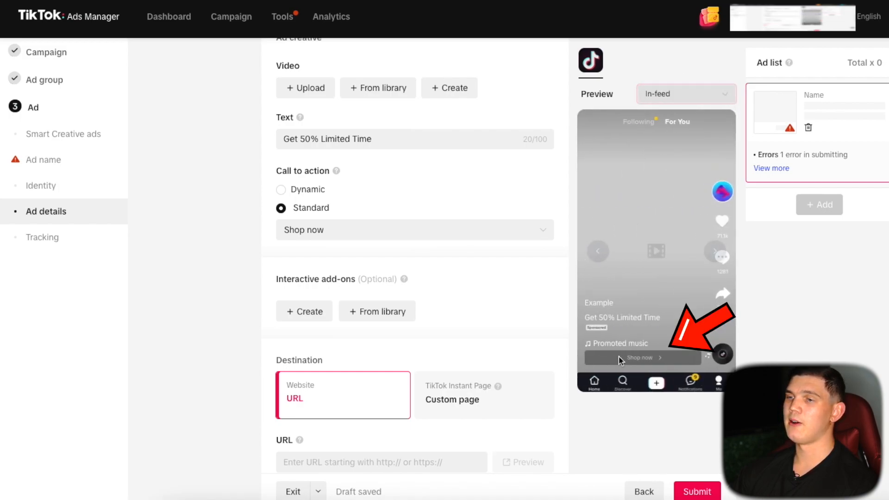
Review the ad's interactive add-ons, destination URL, disclaimer and optional tracking settings
scroll(396, 329, "down", 5)
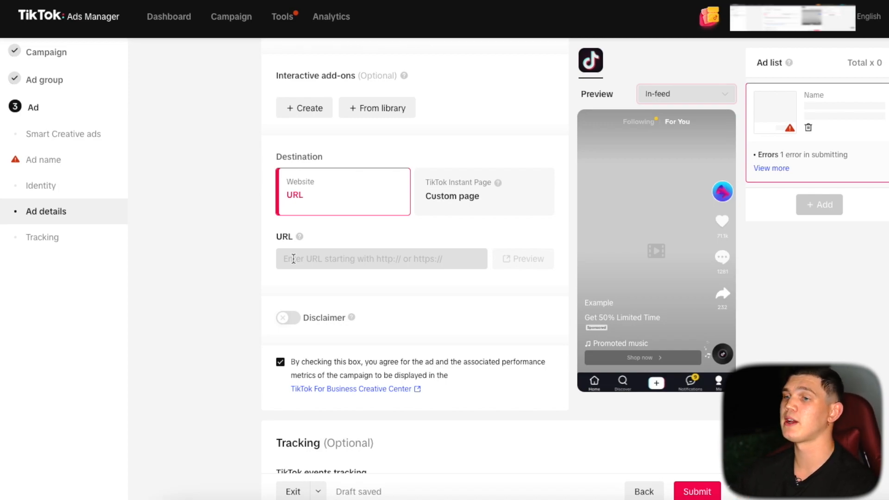
scroll(343, 259, "down", 3)
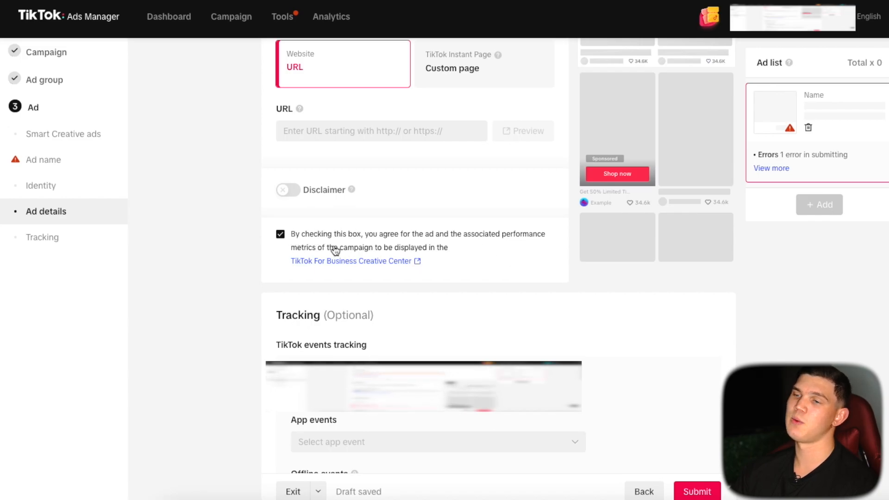
scroll(448, 273, "down", 5)
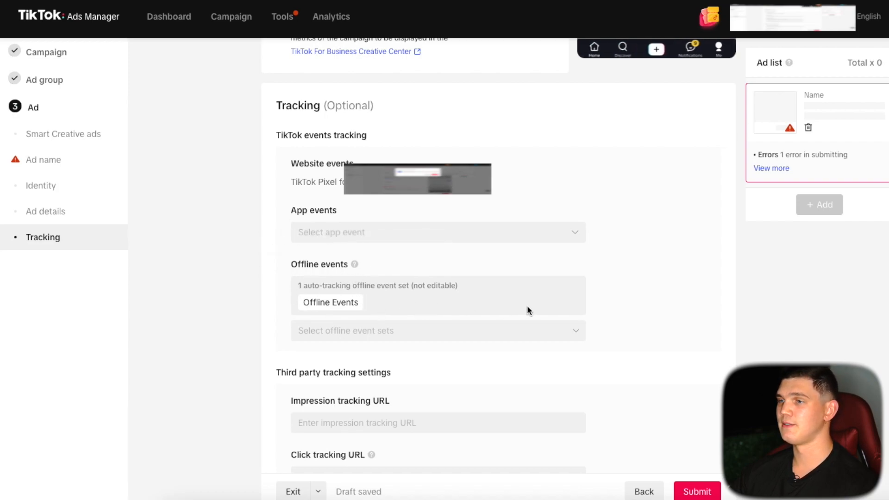
scroll(526, 305, "down", 2)
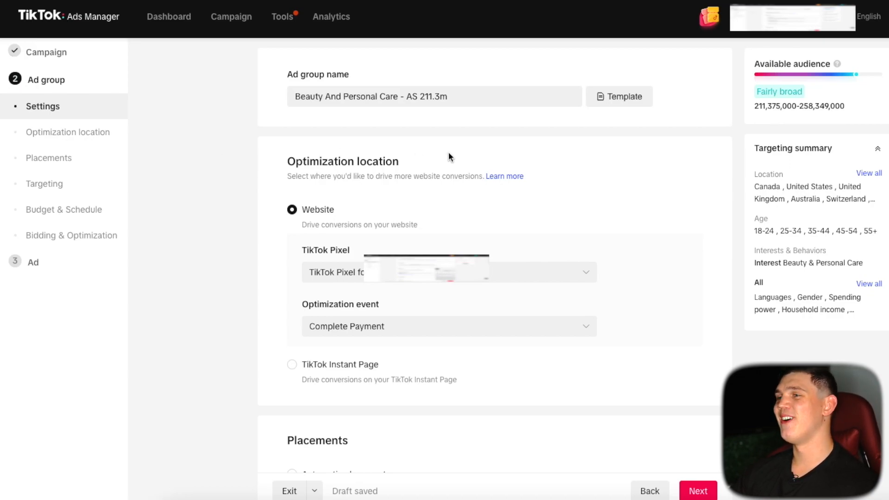
Review the ad group's optimization location, placements with their advanced settings, and targeting demographics
scroll(448, 152, "down", 1)
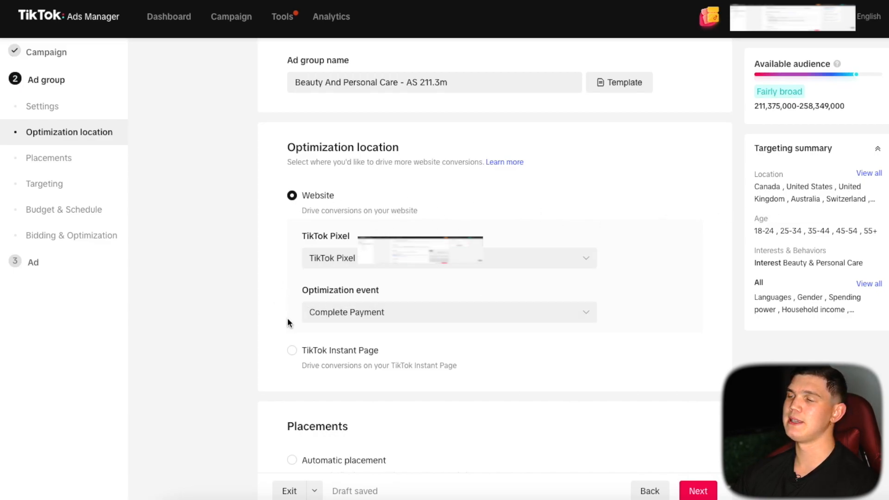
scroll(704, 297, "down", 6)
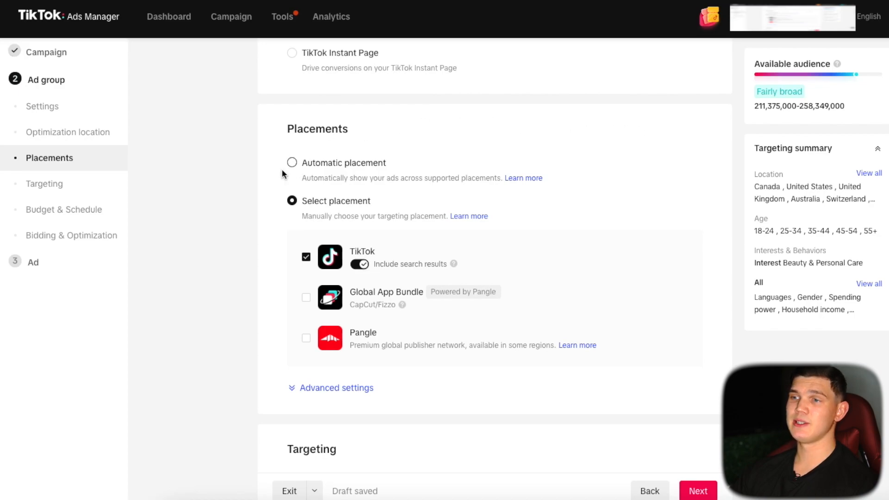
scroll(283, 185, "down", 1)
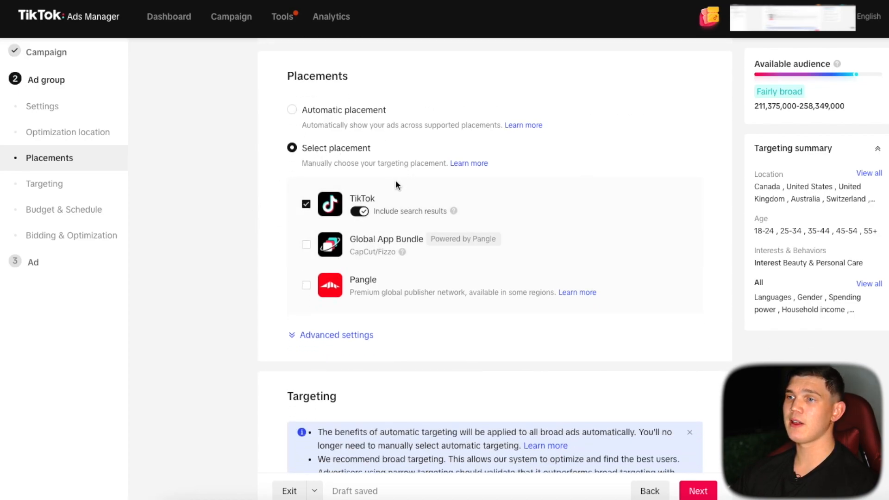
scroll(419, 223, "down", 1)
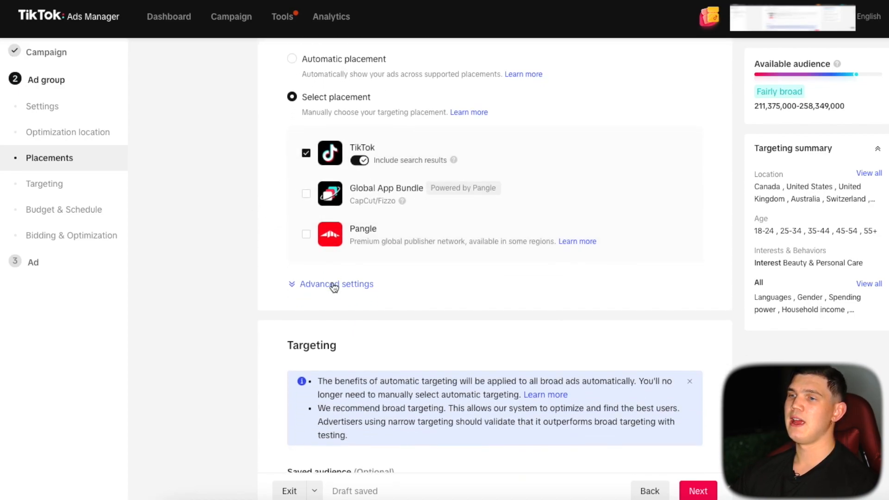
left_click(334, 283)
scroll(411, 271, "down", 1)
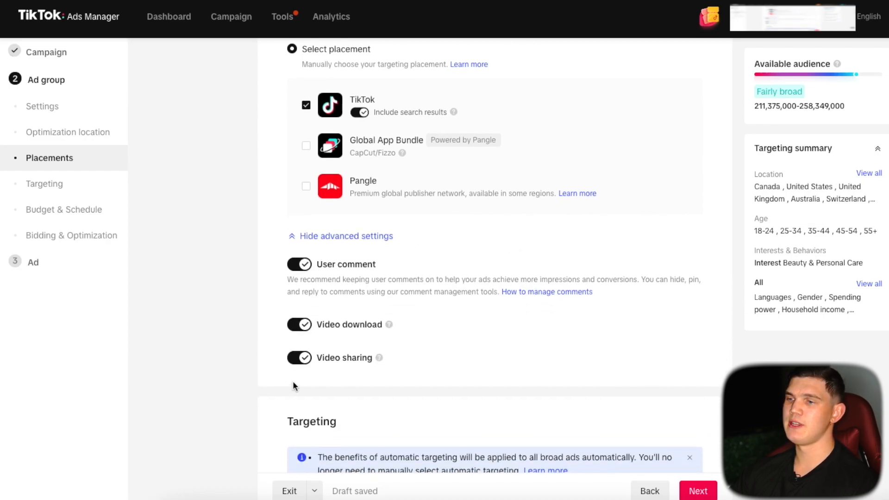
scroll(423, 303, "down", 6)
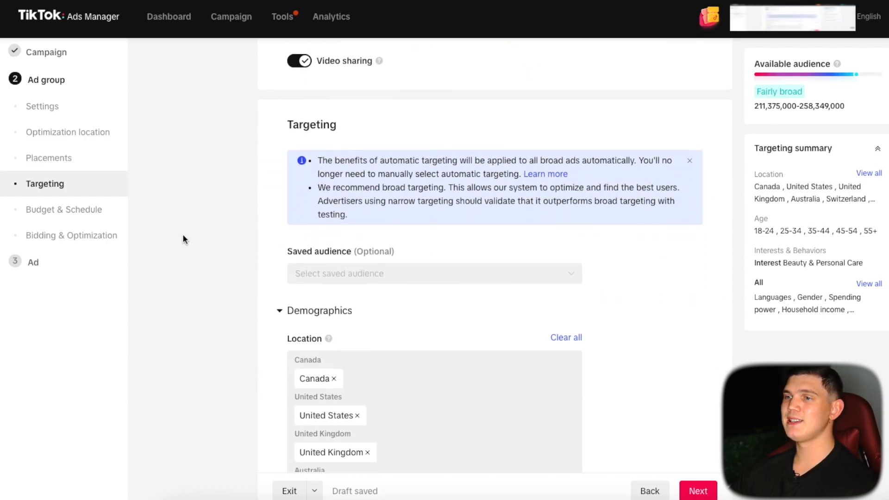
scroll(185, 236, "down", 3)
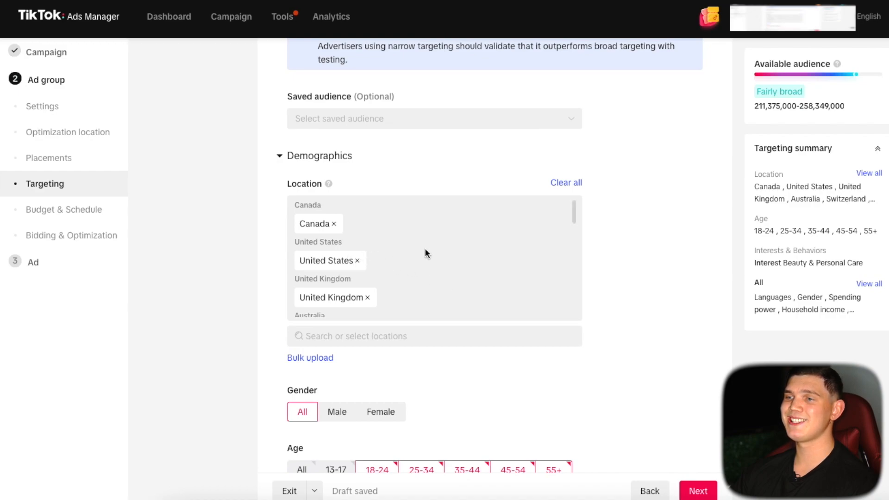
Review the ad group's targeted countries, gender, age ranges, languages, spending power and household income
scroll(425, 253, "down", 5)
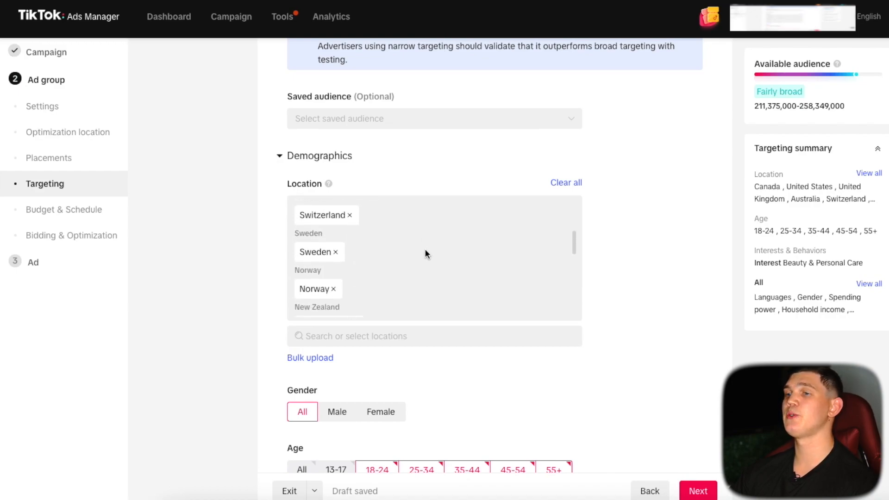
scroll(425, 254, "down", 1)
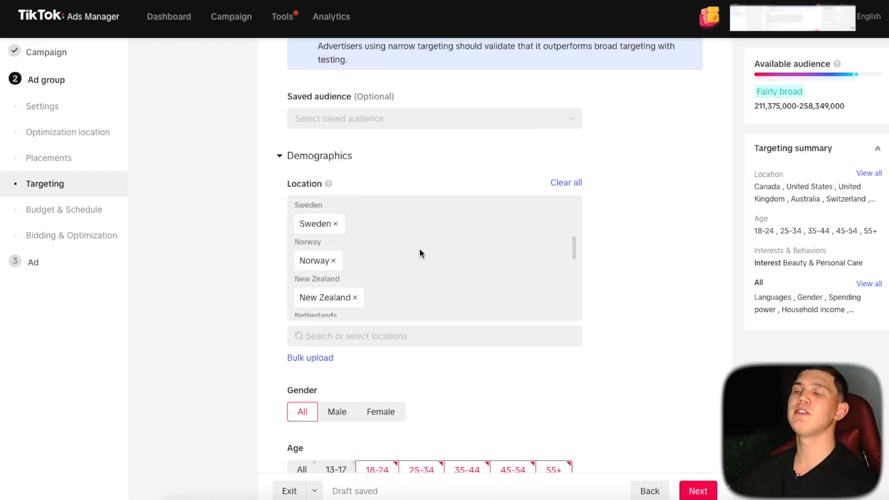
scroll(420, 253, "down", 3)
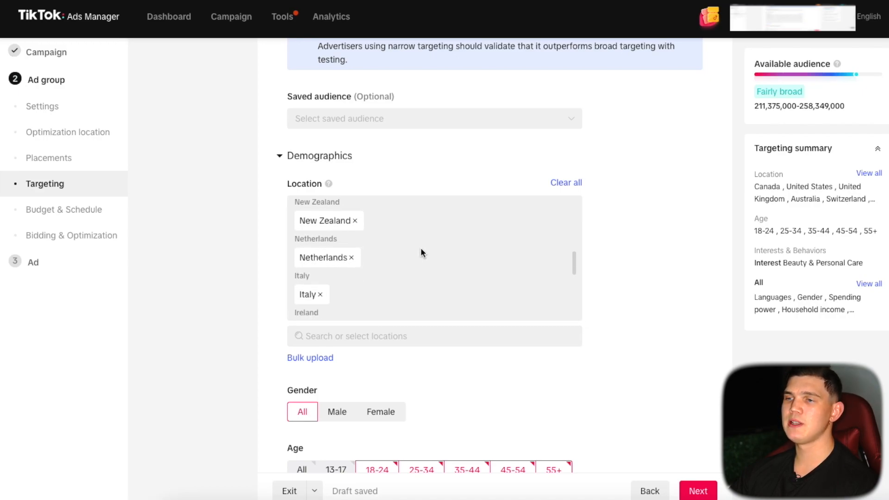
scroll(421, 252, "down", 7)
scroll(420, 255, "down", 1)
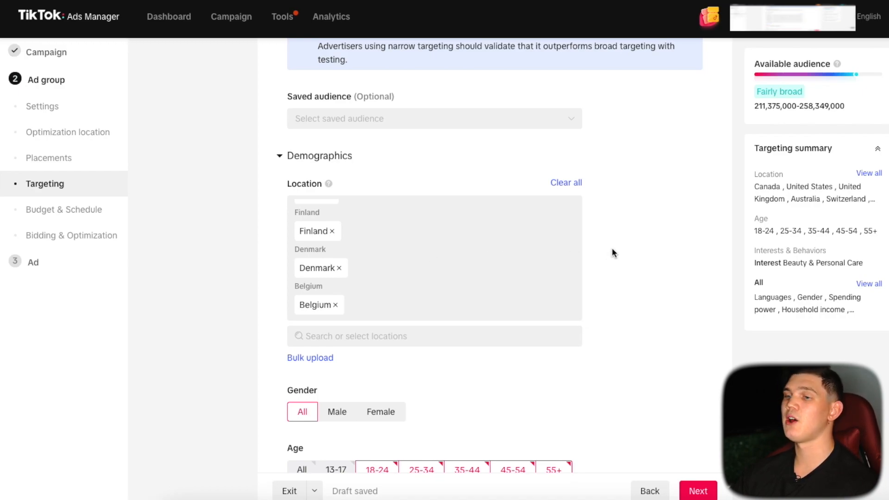
scroll(613, 252, "down", 5)
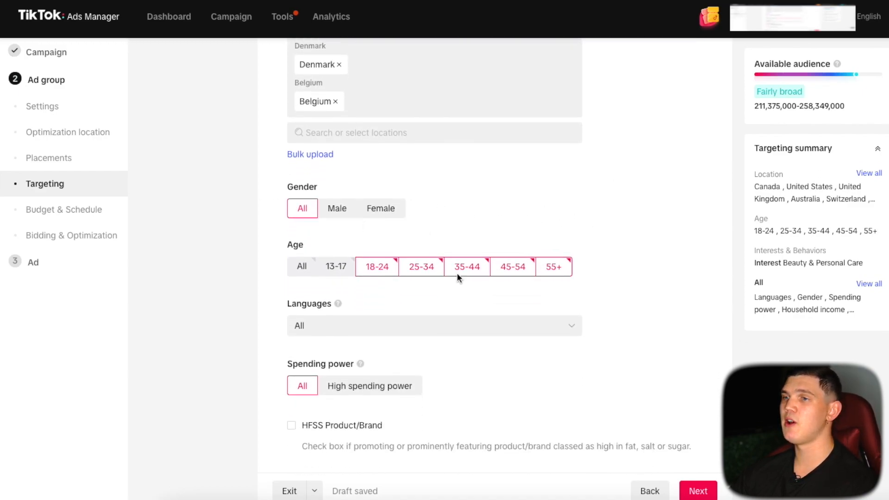
scroll(542, 224, "down", 1)
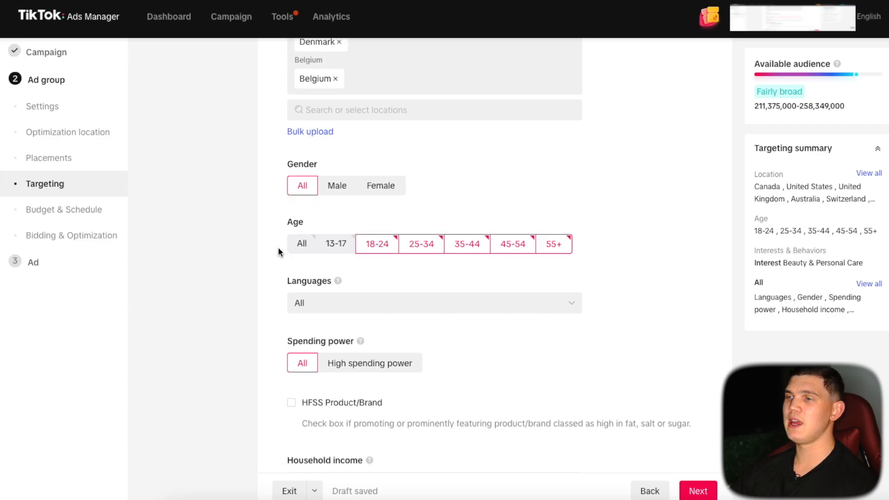
scroll(573, 248, "down", 5)
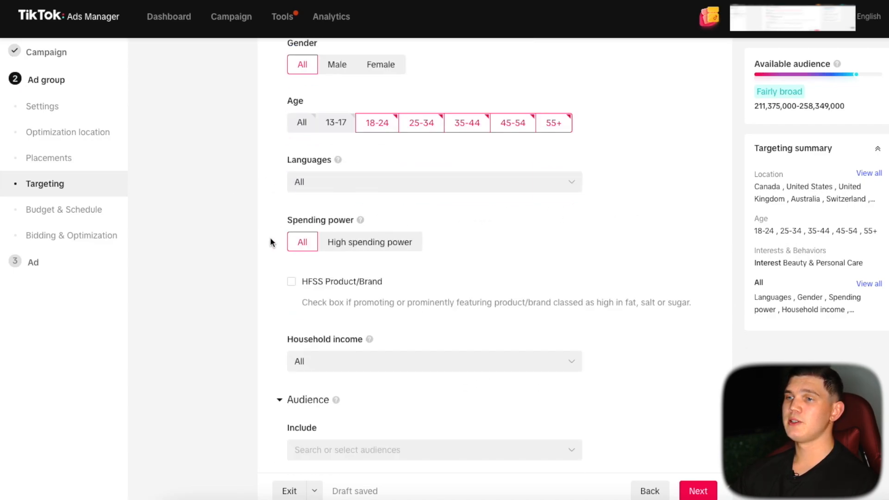
scroll(370, 248, "down", 2)
Remove the Beauty & Personal Care interest from the ad group's Interests & Behaviors targeting
scroll(597, 208, "down", 8)
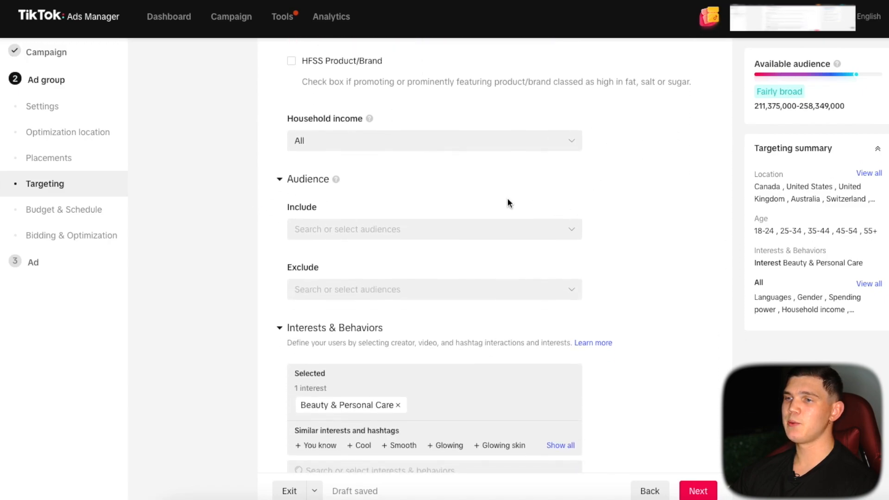
scroll(246, 212, "down", 6)
scroll(576, 208, "down", 1)
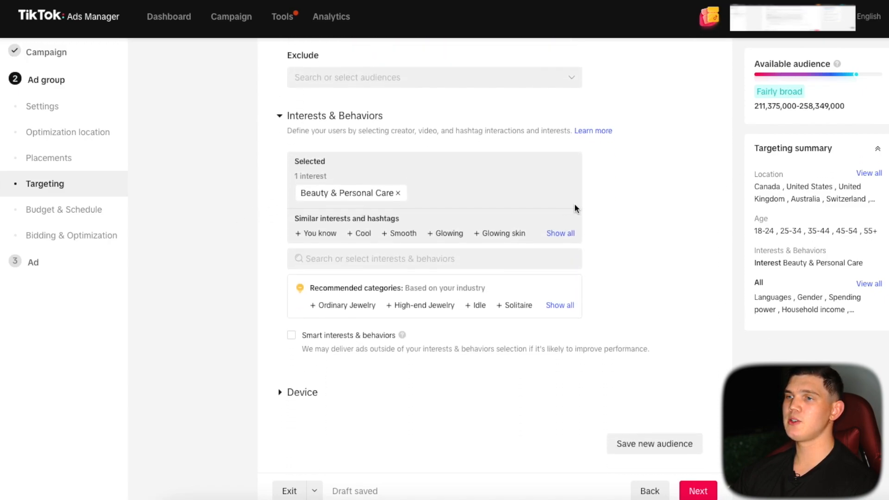
left_click(399, 193)
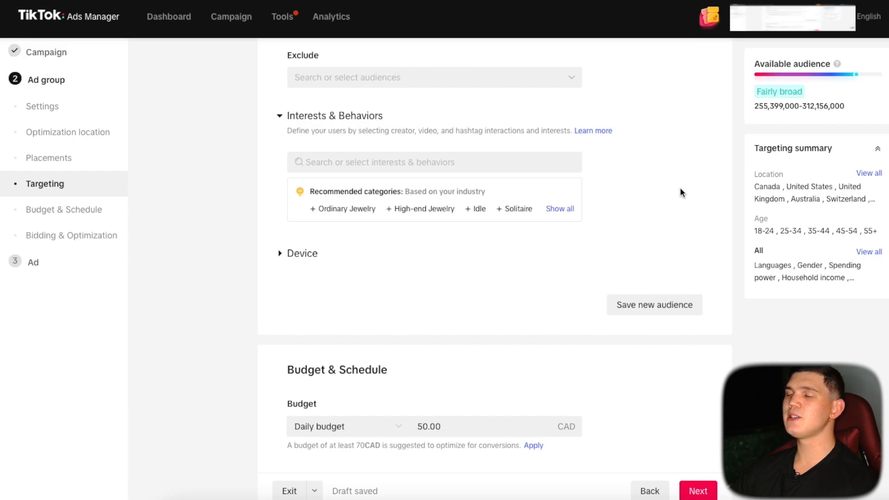
Set the ad group's daily budget to 100 CAD
scroll(665, 193, "down", 4)
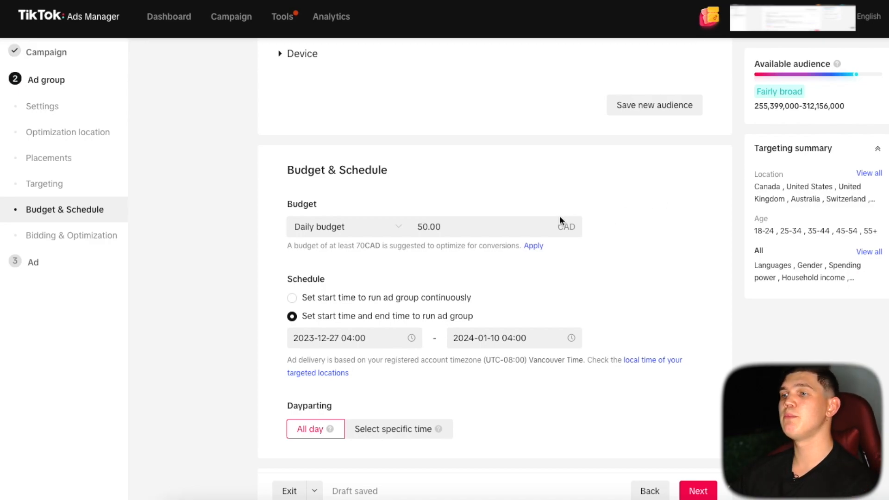
scroll(559, 220, "down", 1)
left_click_drag(541, 204, 390, 202)
type("100")
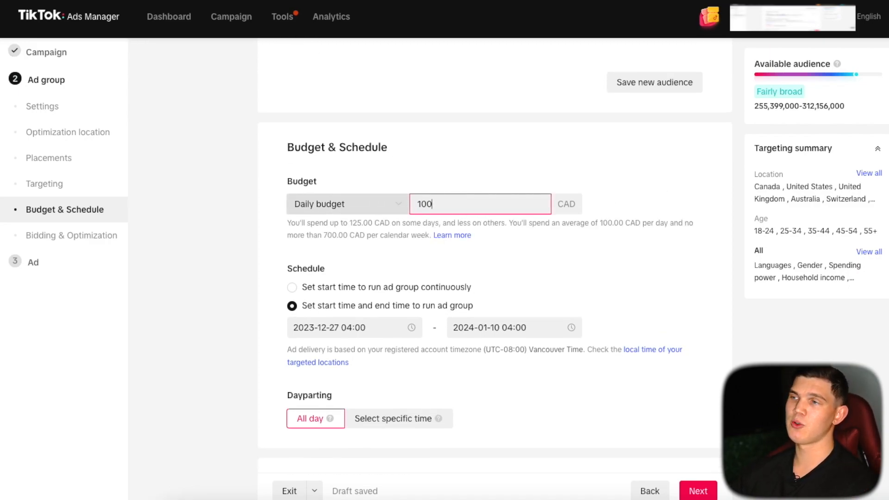
left_click(679, 179)
Review the ad group's schedule, dayparting, optimization goal and bid strategy
scroll(557, 295, "down", 2)
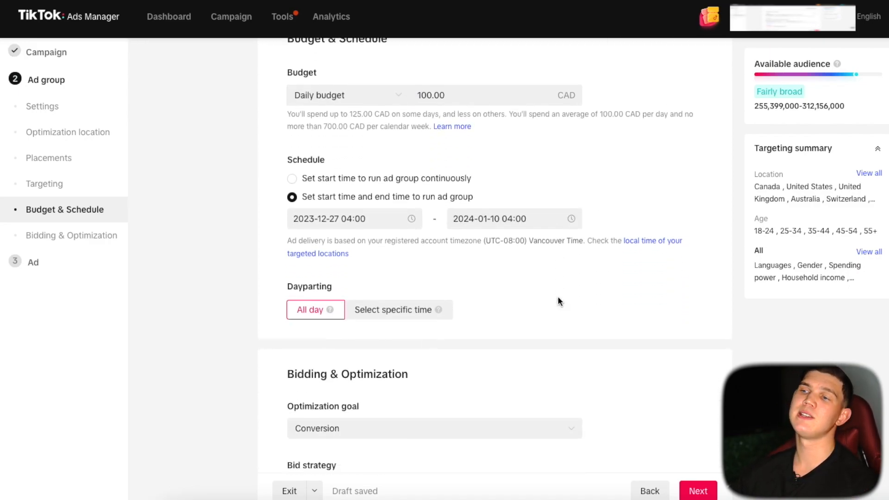
scroll(557, 301, "down", 1)
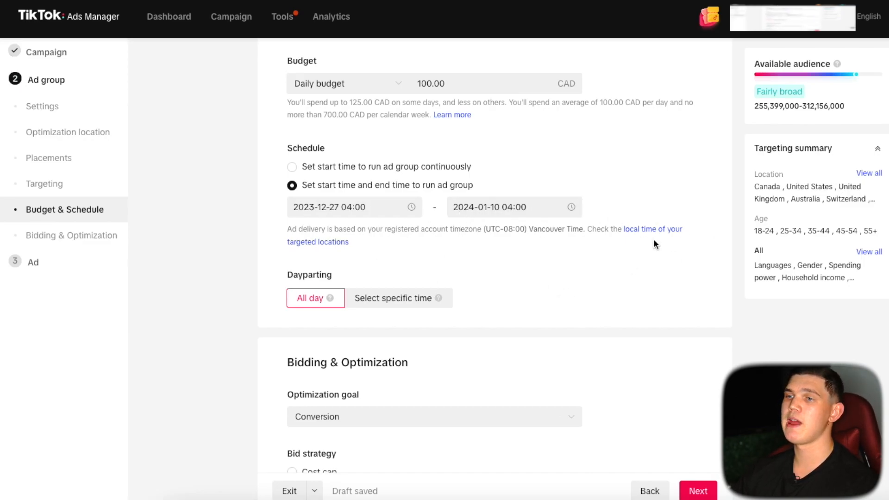
scroll(654, 238, "down", 4)
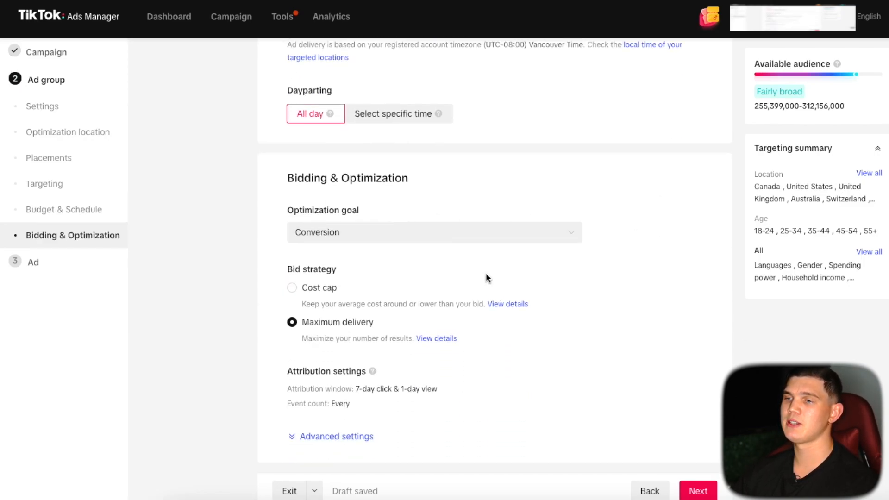